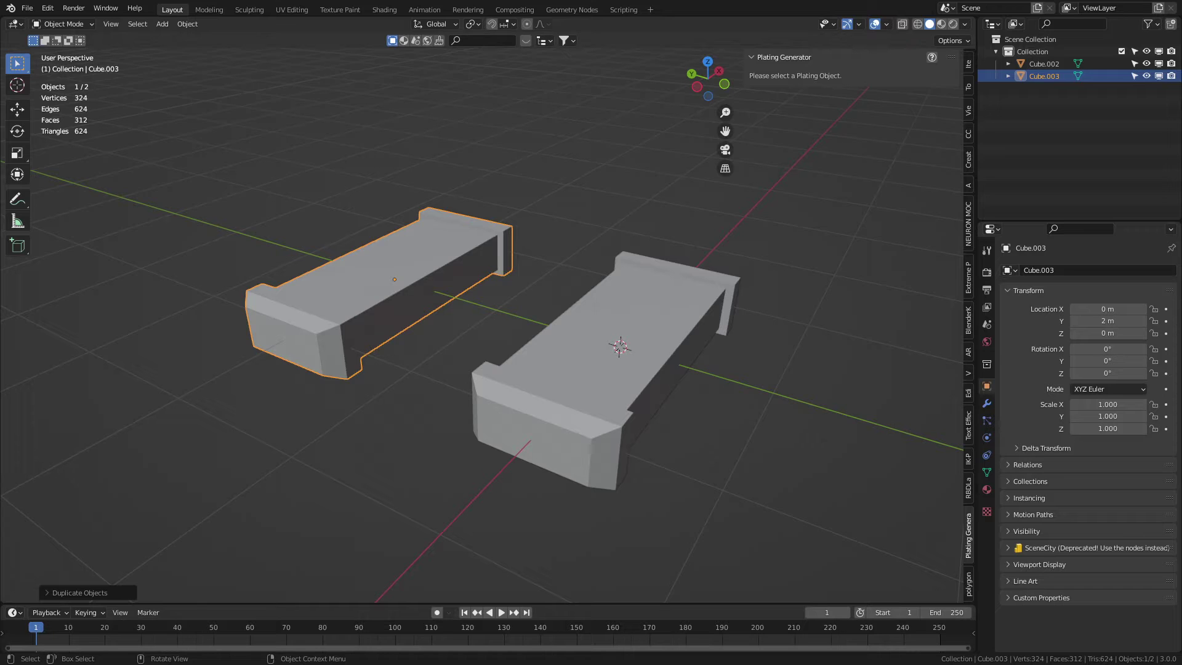
Zoom in on hull Cube.003 and bring up the Random Flow menu with Shift+Alt+Q.
{"action": "scroll", "coordinate": [334, 238], "scroll_direction": "up", "scroll_amount": 2}
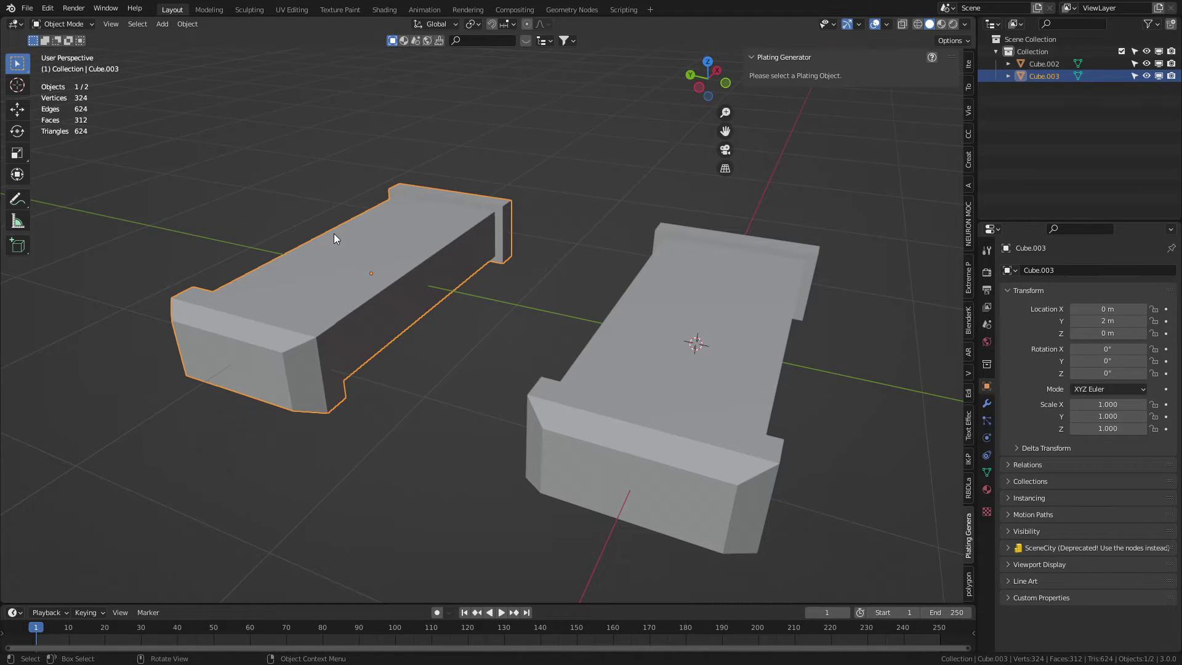
{"action": "key", "text": "shift+alt+q"}
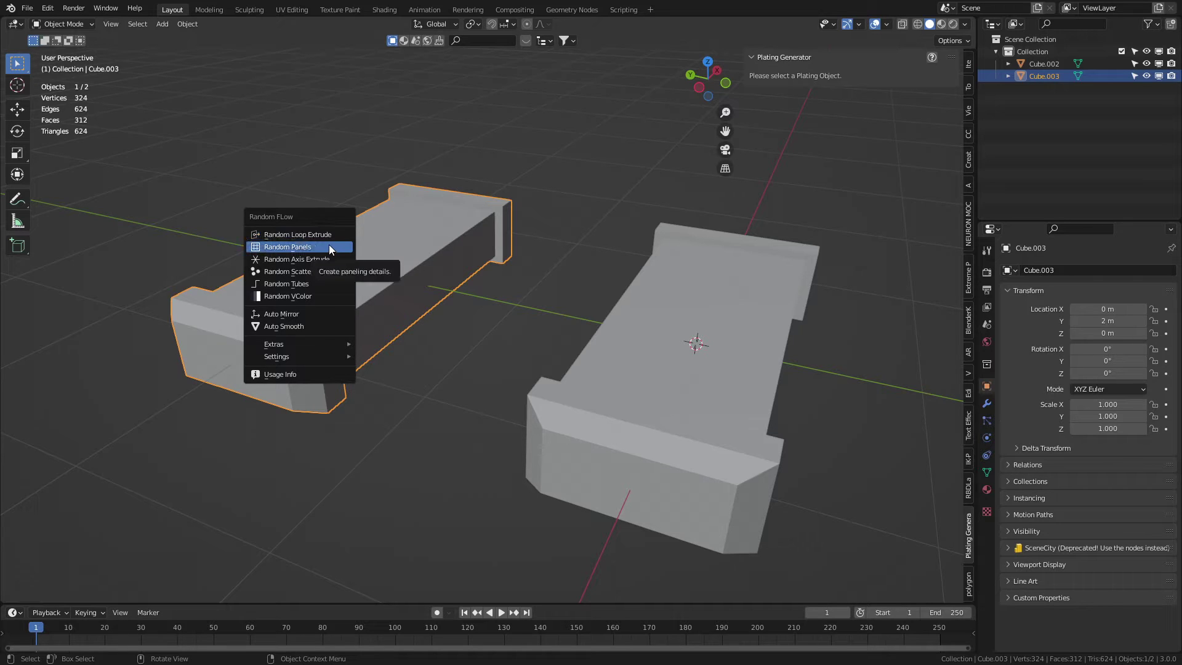
Cut Random Panels into Cube.003 with the Edge solver and panel seed 23.
{"action": "left_click", "coordinate": [329, 246]}
{"action": "left_click_drag", "start_coordinate": [463, 255], "coordinate": [546, 198]}
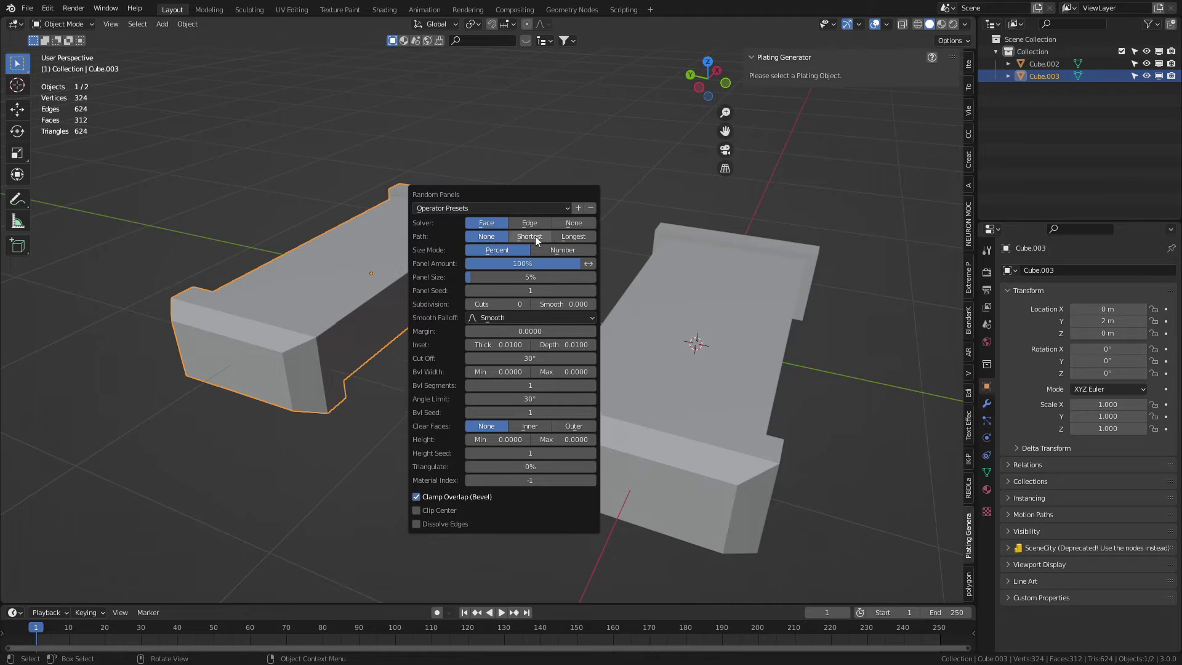
{"action": "left_click", "coordinate": [532, 226]}
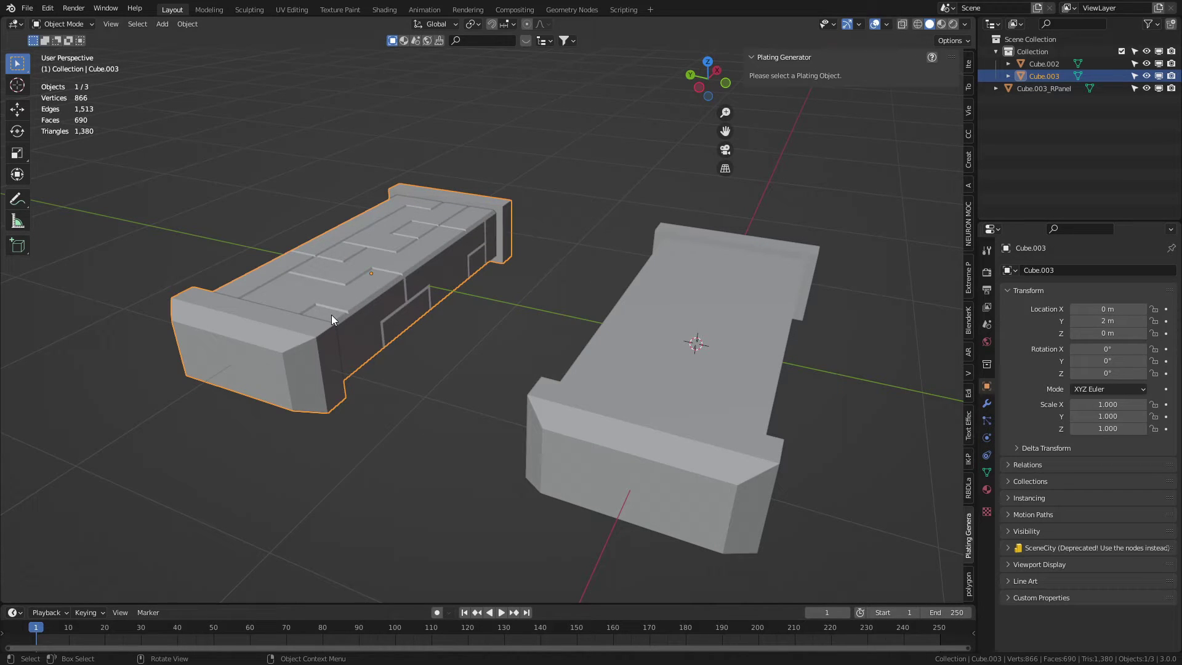
{"action": "key", "text": "F9"}
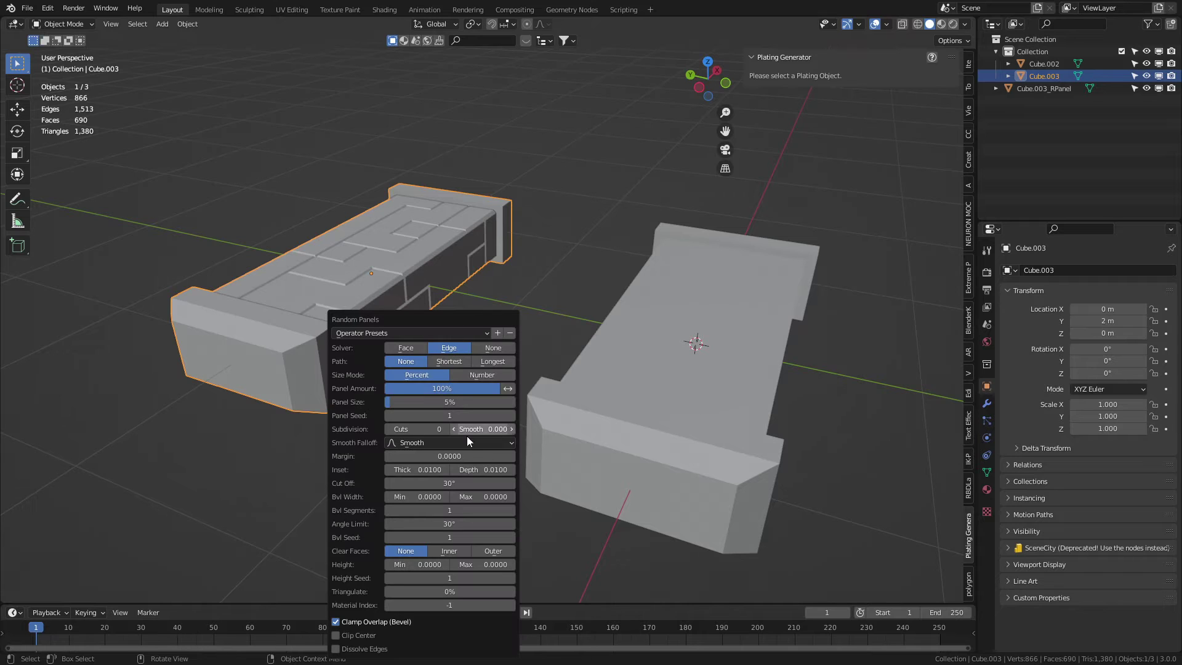
{"action": "left_click_drag", "start_coordinate": [515, 417], "coordinate": [542, 416]}
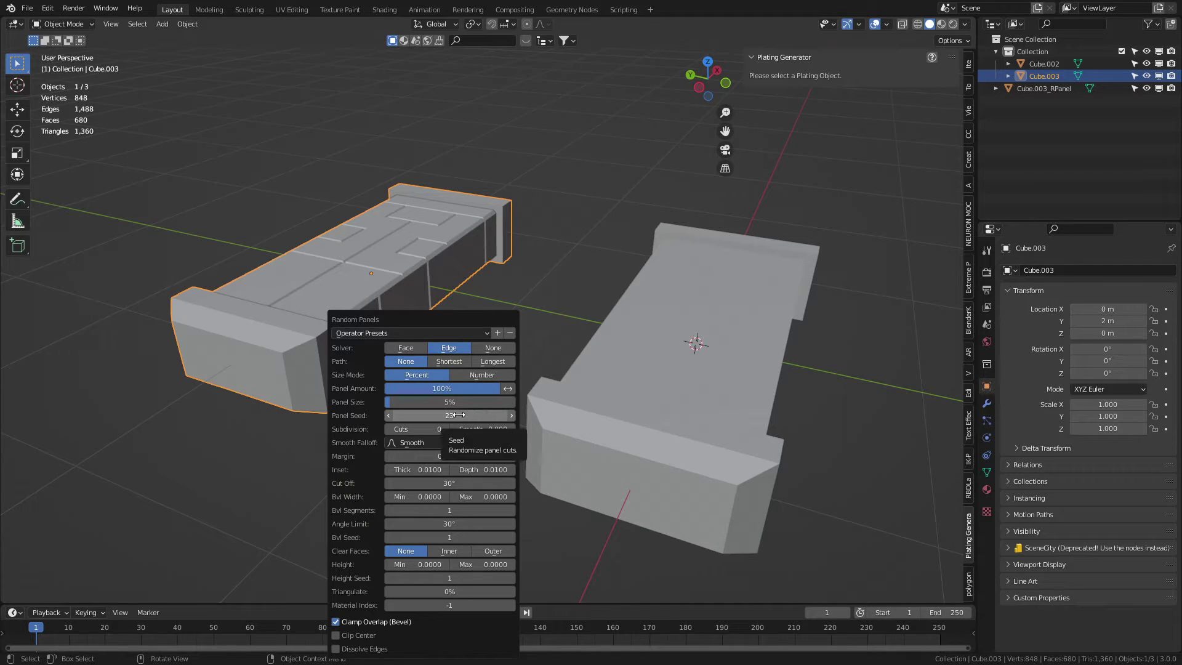
Check the panel cuts in Edit Mode, then reselect the hull Cube.003 for more Random Flow tools.
{"action": "key", "text": "Tab"}
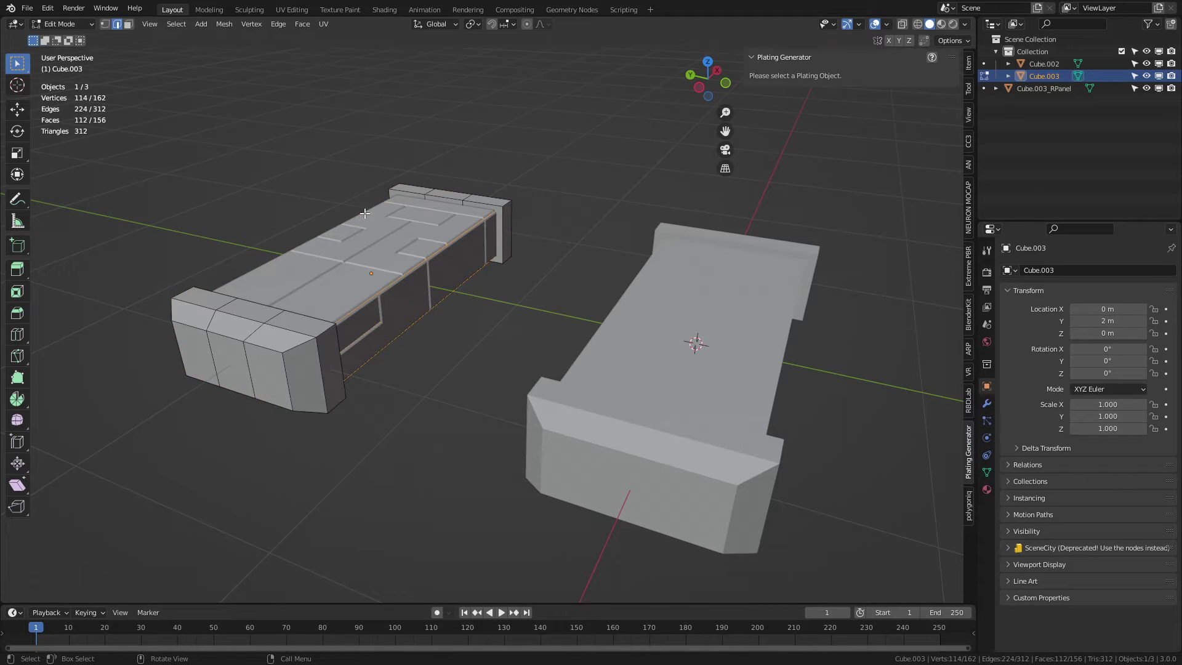
{"action": "key", "text": "Tab"}
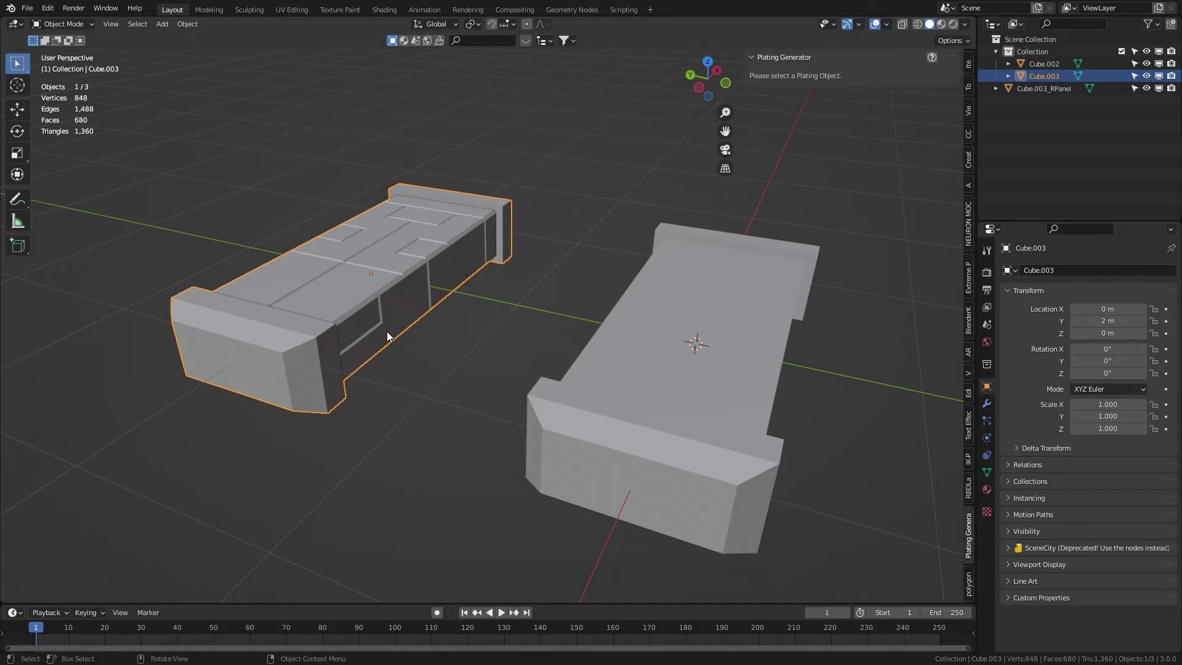
{"action": "left_click", "coordinate": [420, 272]}
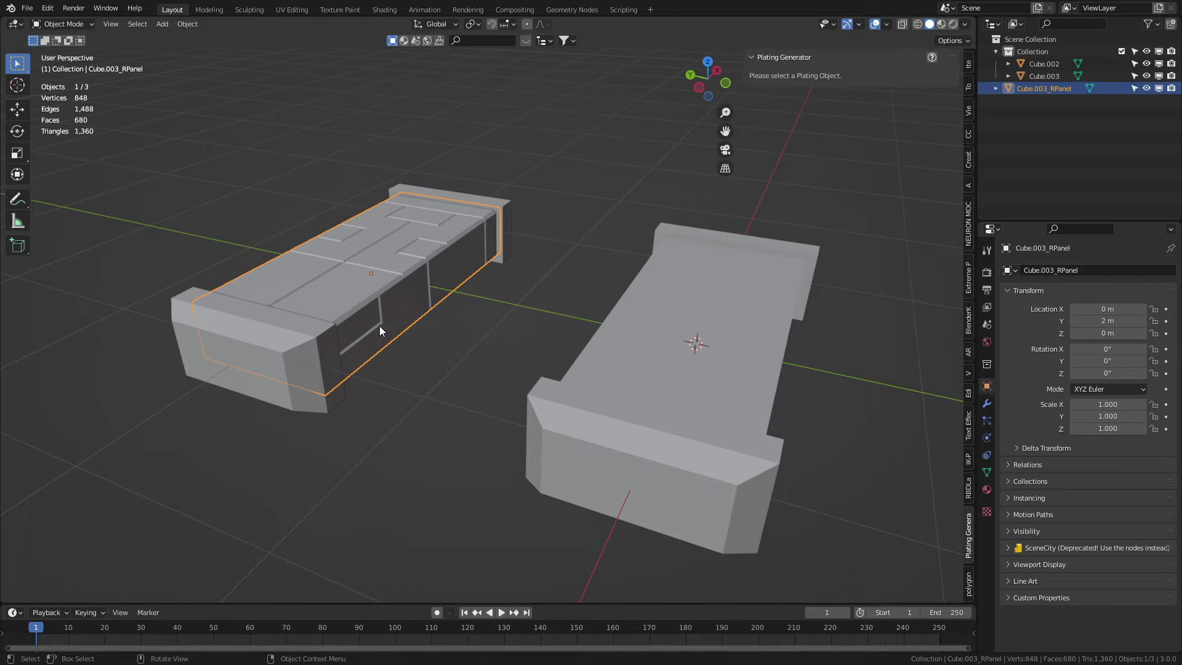
{"action": "left_click", "coordinate": [423, 316]}
{"action": "key", "text": "shift+alt+q"}
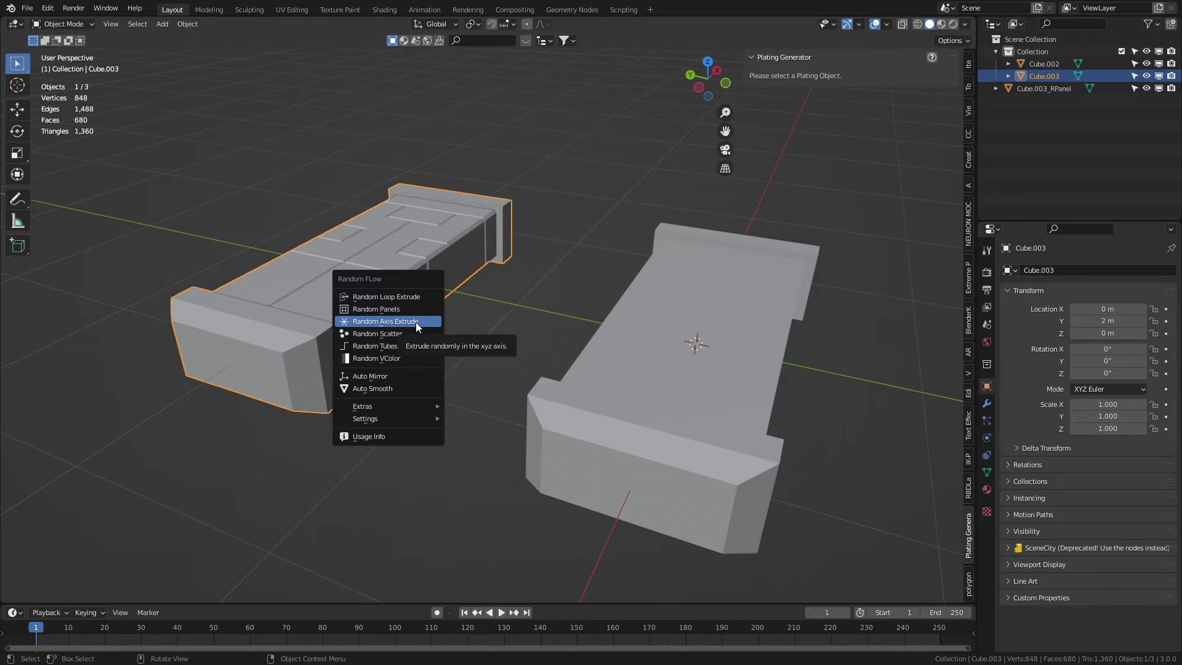
Try Random Axis Extrude with Base Cut 1 on the hull, then undo it.
{"action": "left_click", "coordinate": [416, 322]}
{"action": "left_click", "coordinate": [595, 357]}
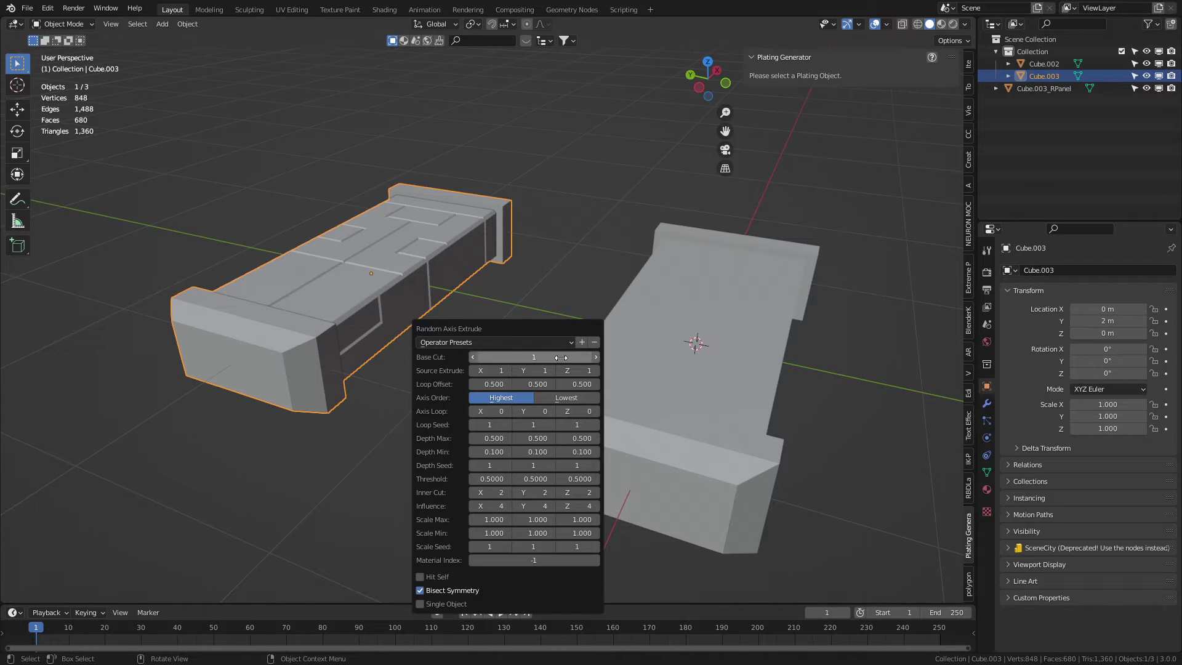
{"action": "key", "text": "ctrl+z"}
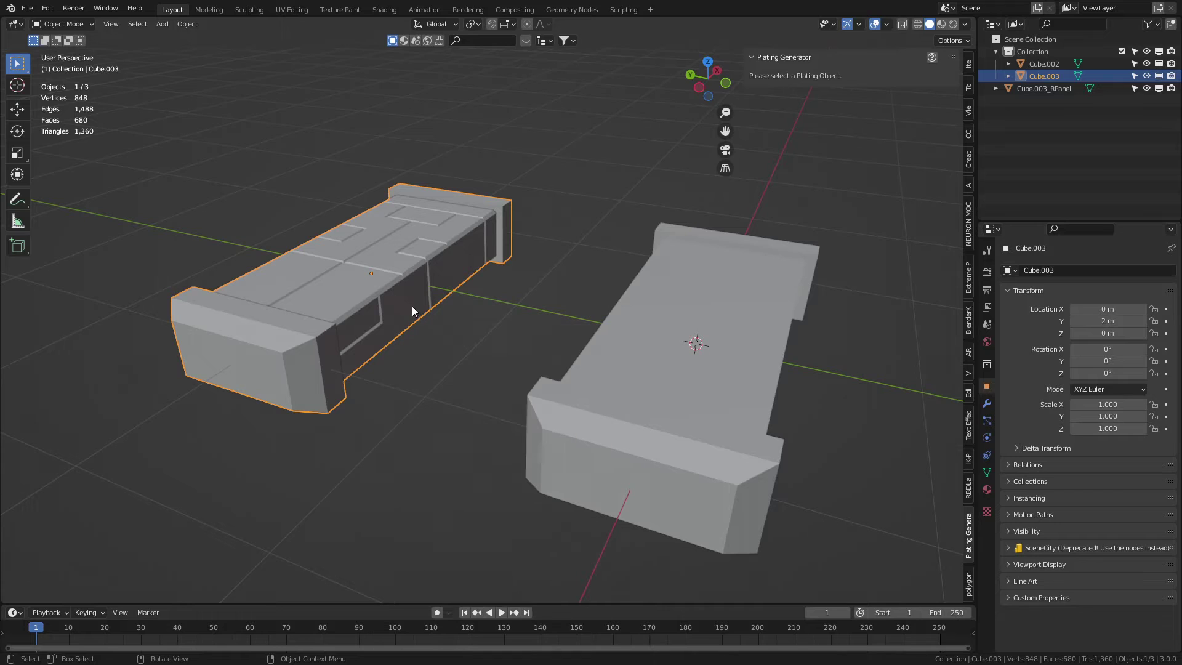
Apply Random Loop Extrude to the hull with loops 1, 2 and 3 enabled.
{"action": "key", "text": "shift+alt+q"}
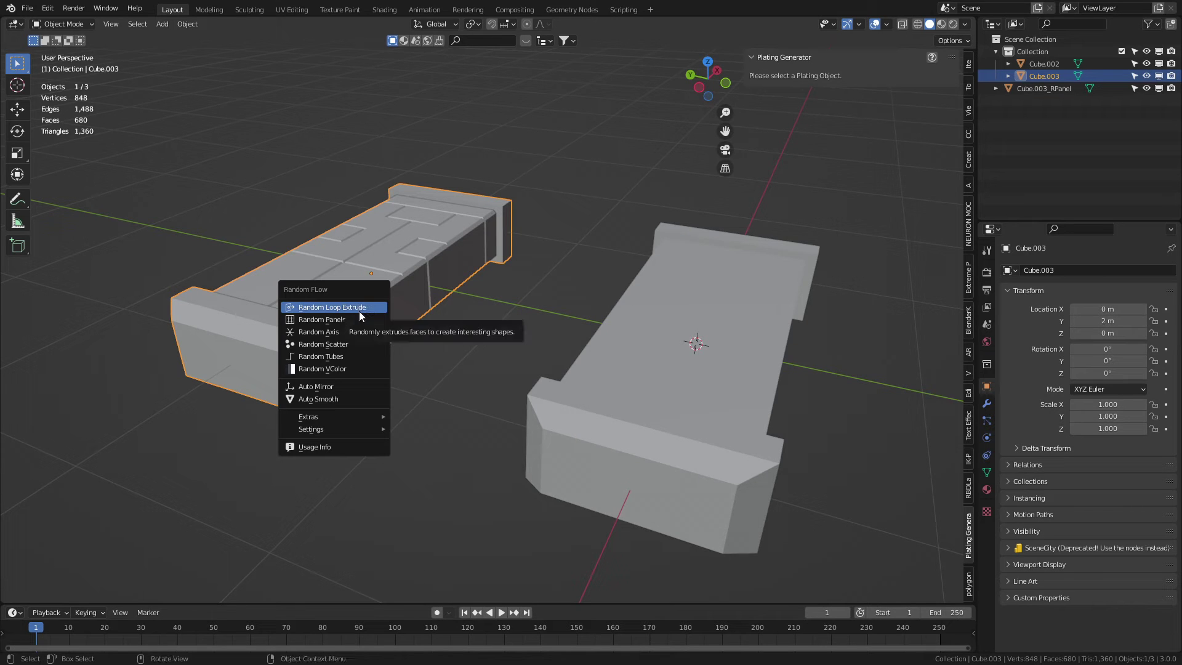
{"action": "left_click", "coordinate": [364, 308]}
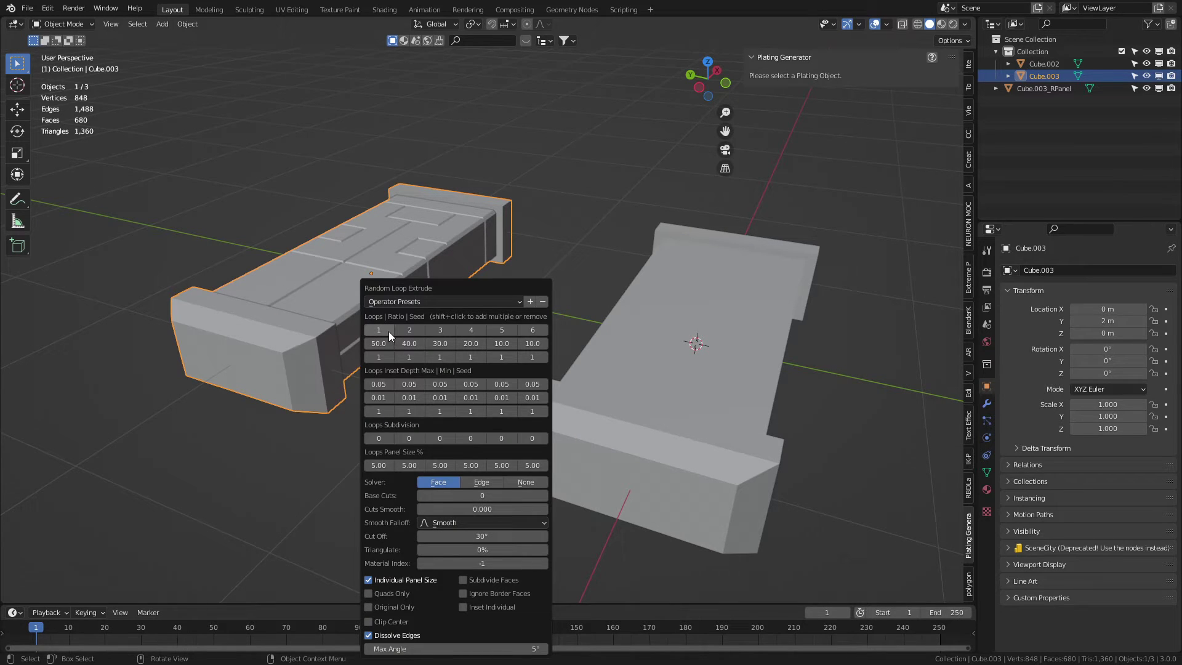
{"action": "left_click", "coordinate": [381, 333]}
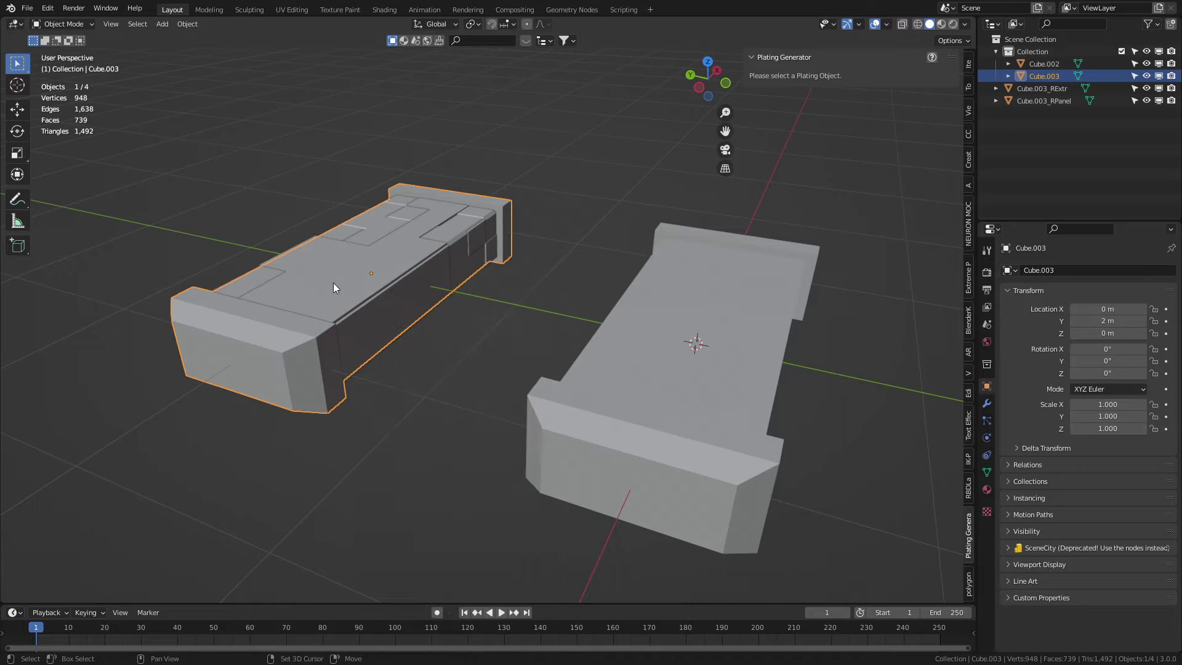
{"action": "key", "text": "F9"}
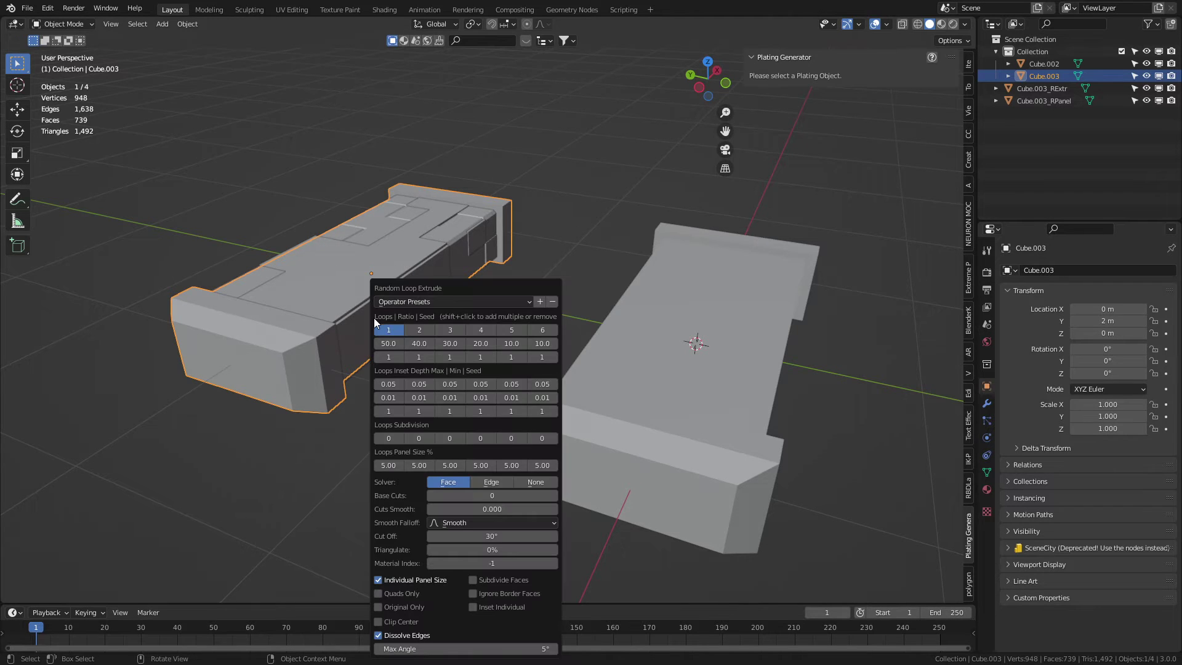
{"action": "left_click", "coordinate": [417, 332], "text": "shift"}
{"action": "left_click", "coordinate": [445, 330], "text": "shift"}
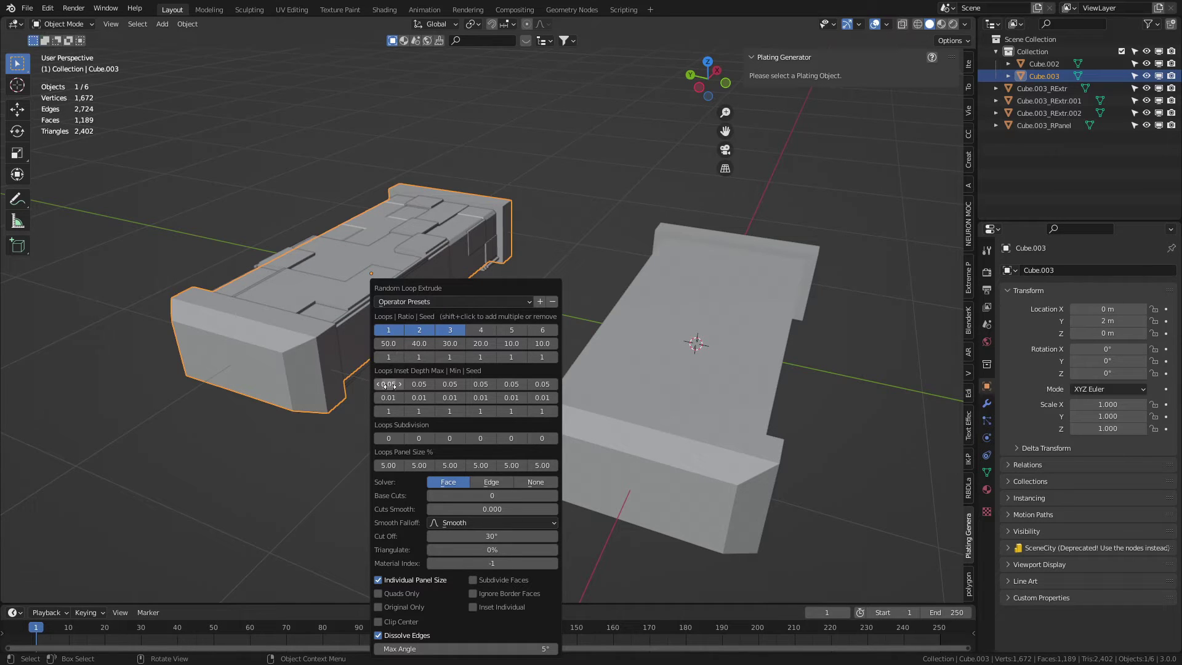
Deepen the first loop's inset to 0.42 and raise its seed to 6.
{"action": "left_click_drag", "start_coordinate": [389, 384], "coordinate": [365, 390]}
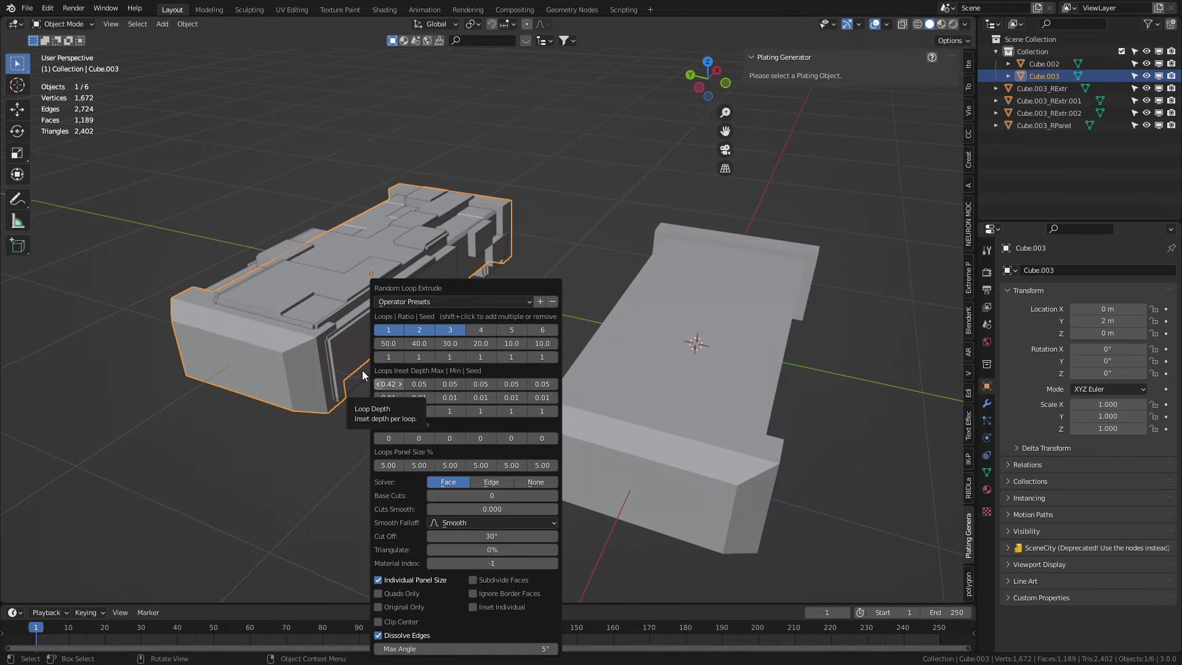
{"action": "left_click", "coordinate": [402, 357]}
{"action": "left_click", "coordinate": [401, 356]}
{"action": "left_click", "coordinate": [401, 356]}
{"action": "left_click", "coordinate": [401, 357]}
{"action": "left_click", "coordinate": [402, 356]}
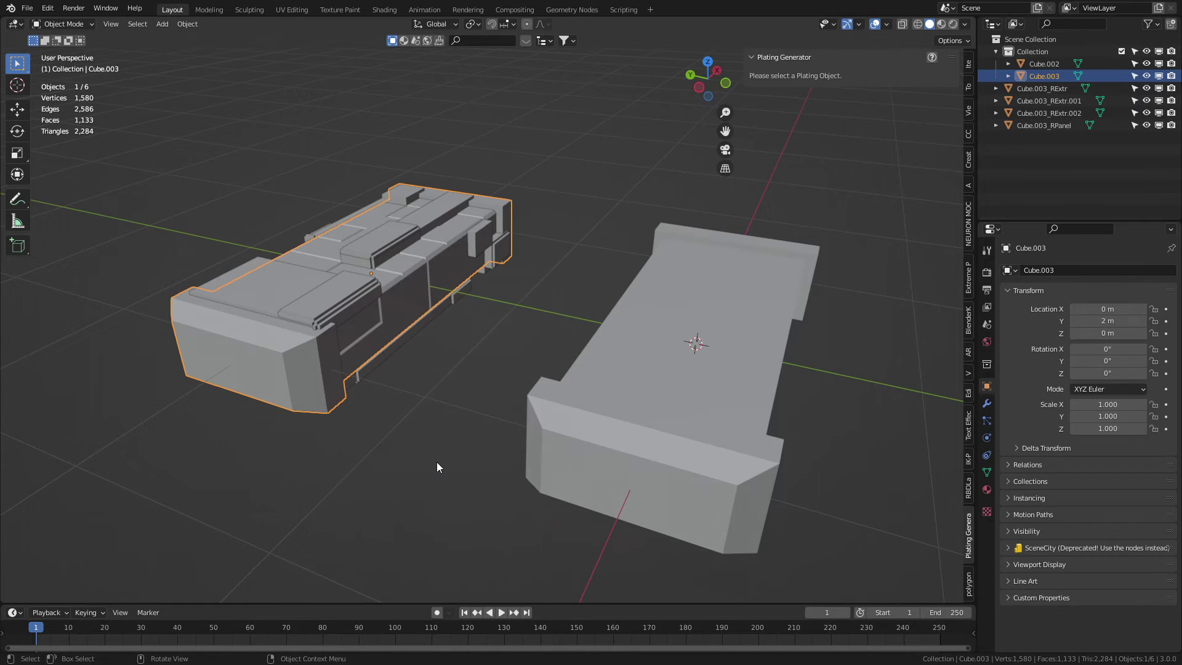
{"action": "middle_click_drag", "start_coordinate": [437, 462], "coordinate": [508, 305]}
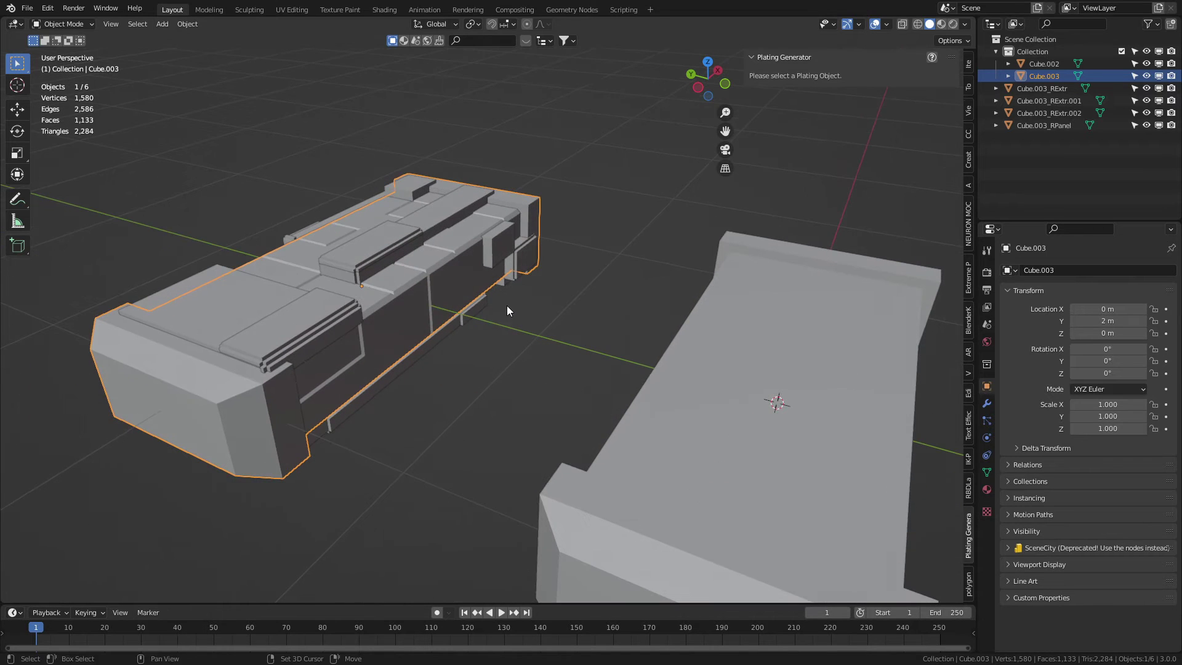
{"action": "key", "text": "ctrl+alt+x"}
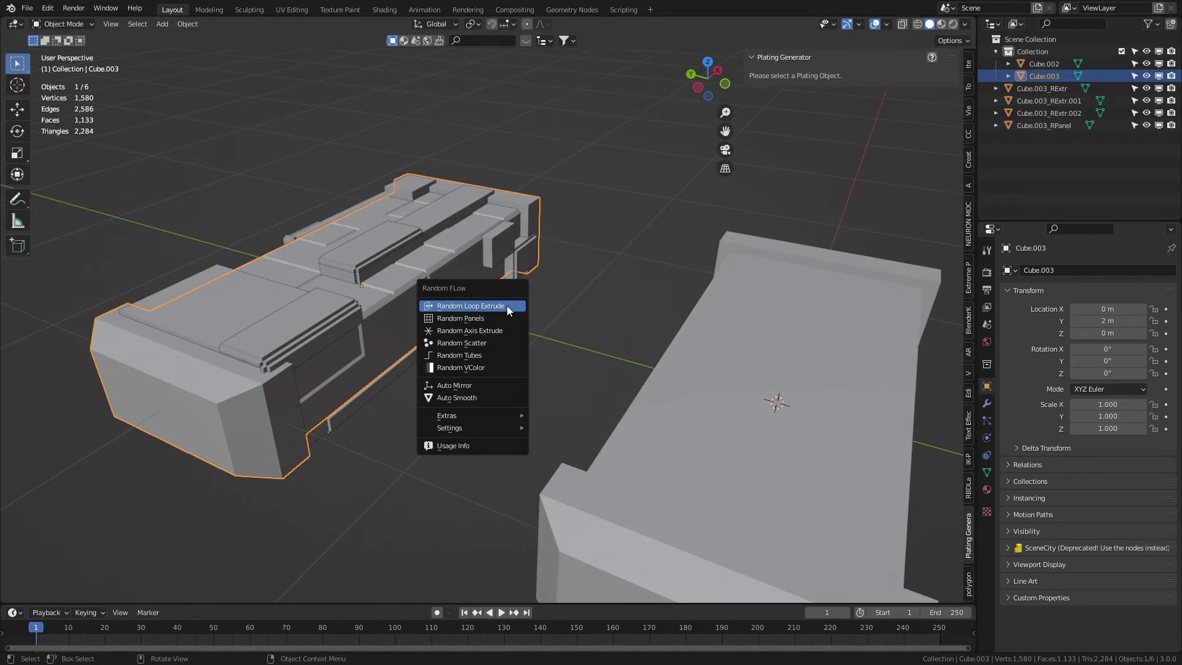
Add Random Tubes over the left hull with the Shortest solver and a wider rounded bevel.
{"action": "left_click", "coordinate": [493, 354]}
{"action": "left_click", "coordinate": [609, 386]}
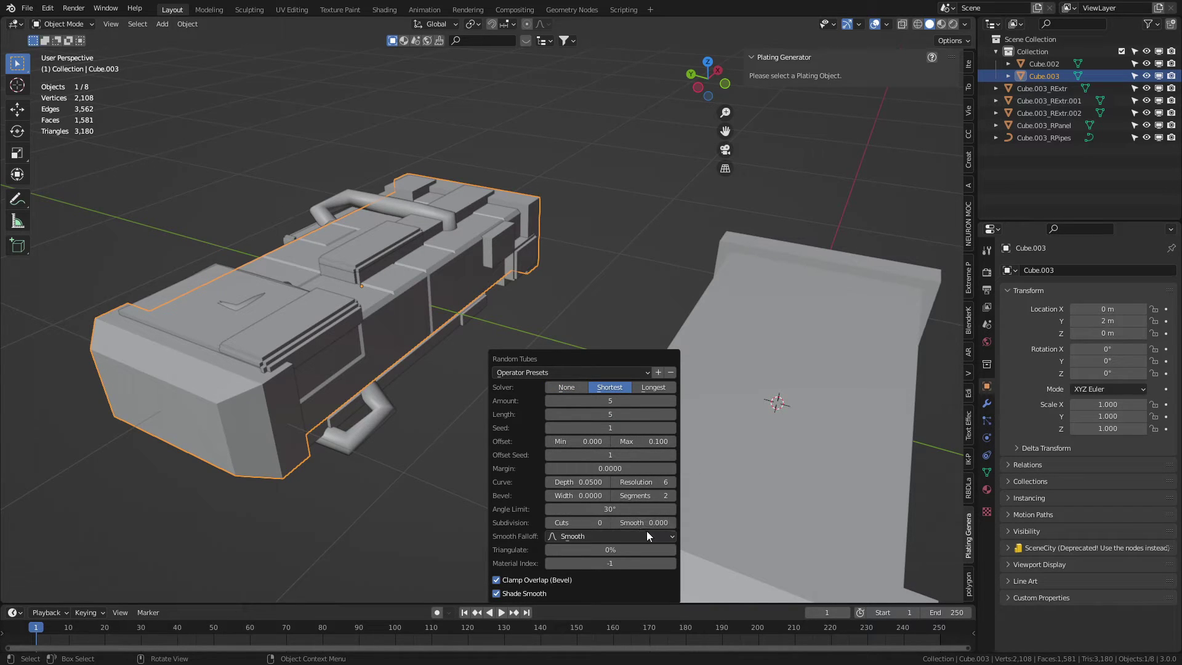
{"action": "left_click_drag", "start_coordinate": [576, 496], "coordinate": [606, 496]}
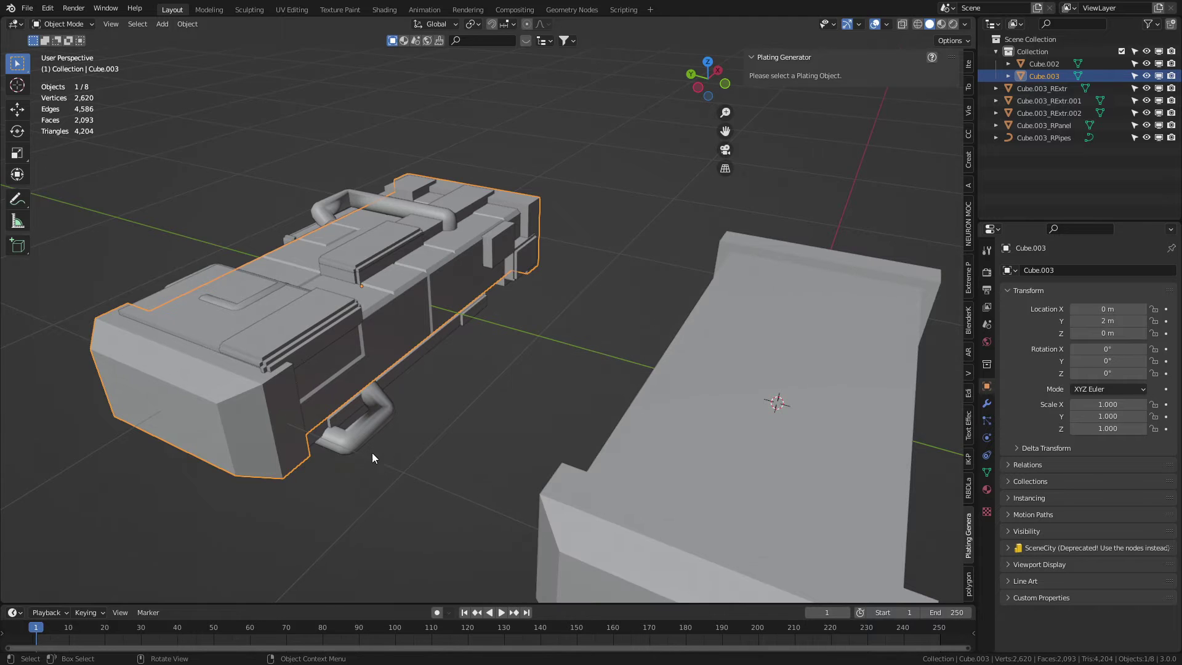
{"action": "middle_click_drag", "start_coordinate": [373, 453], "coordinate": [419, 388]}
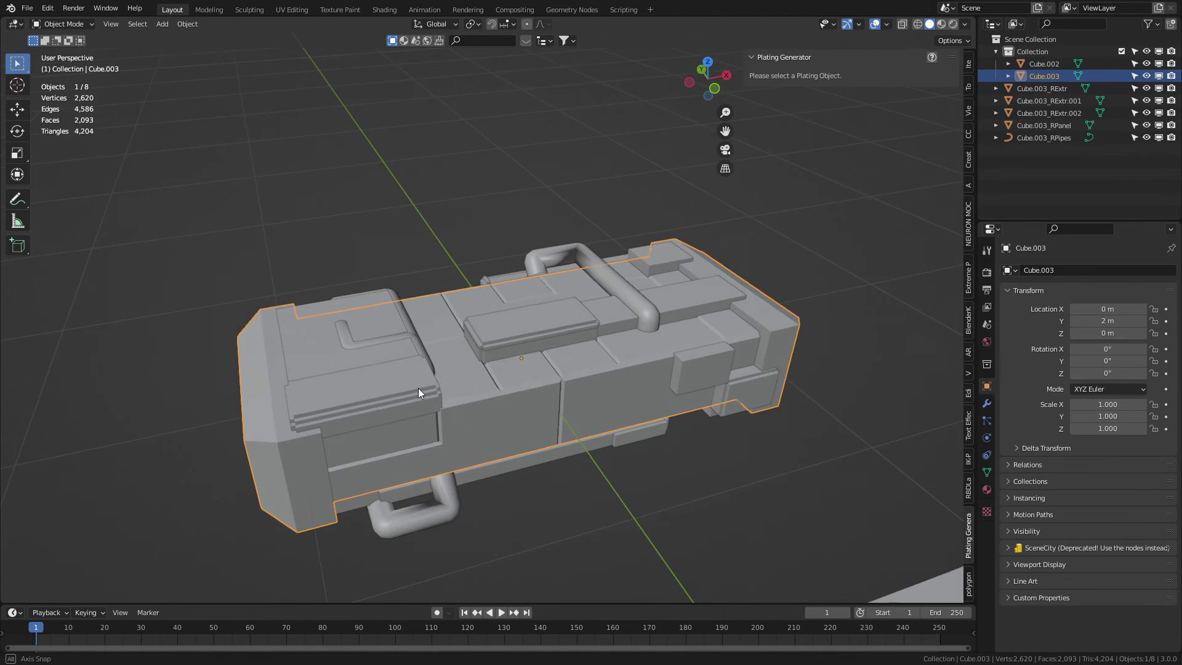
{"action": "left_click", "coordinate": [515, 387]}
{"action": "middle_click_drag", "start_coordinate": [515, 387], "coordinate": [471, 361]}
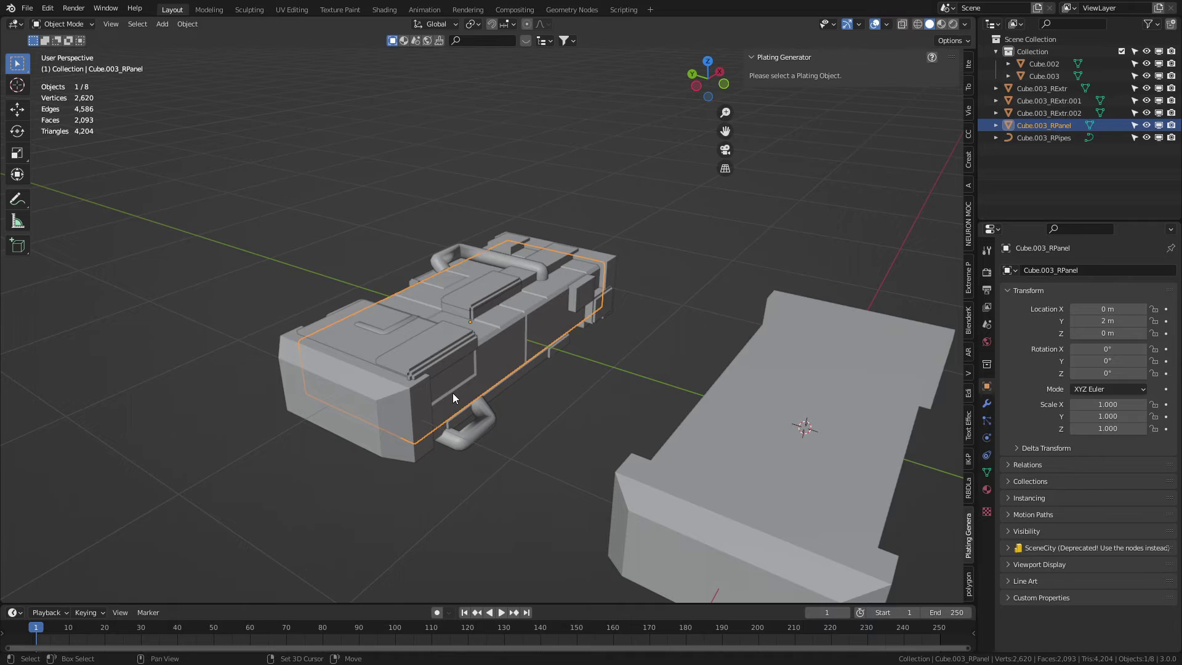
Random Scatter blocks on Cube.003_RPanel: point seed 10, size min 0, max 0.39, Collection type.
{"action": "key", "text": "ctrl+alt+e"}
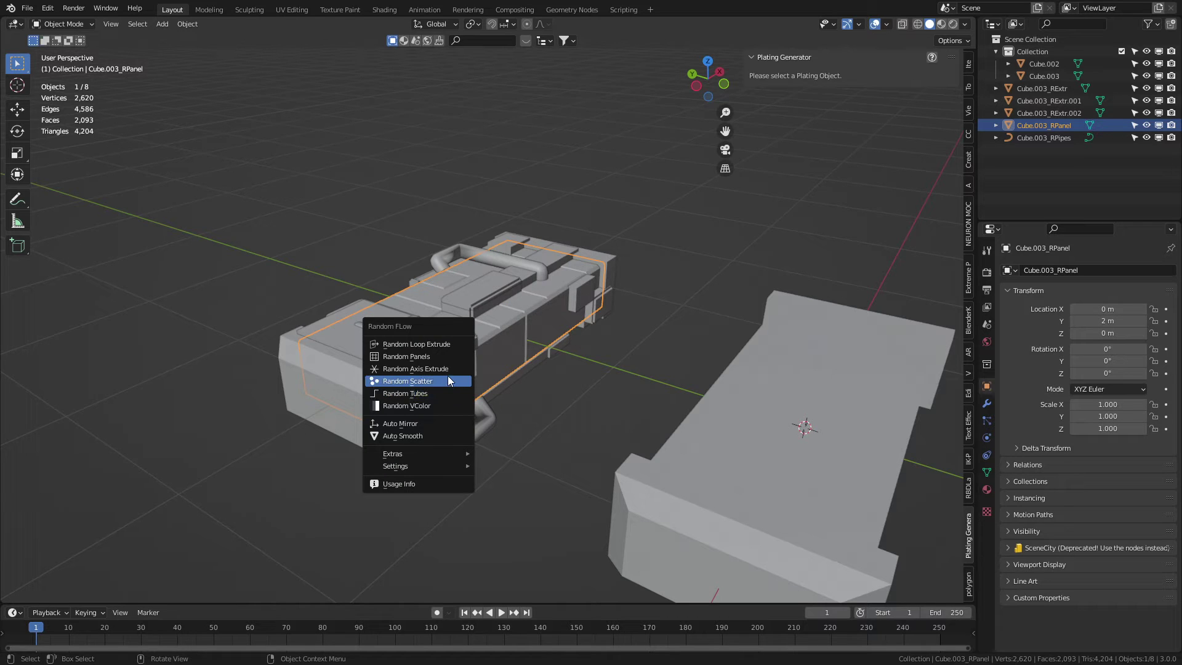
{"action": "left_click", "coordinate": [449, 376]}
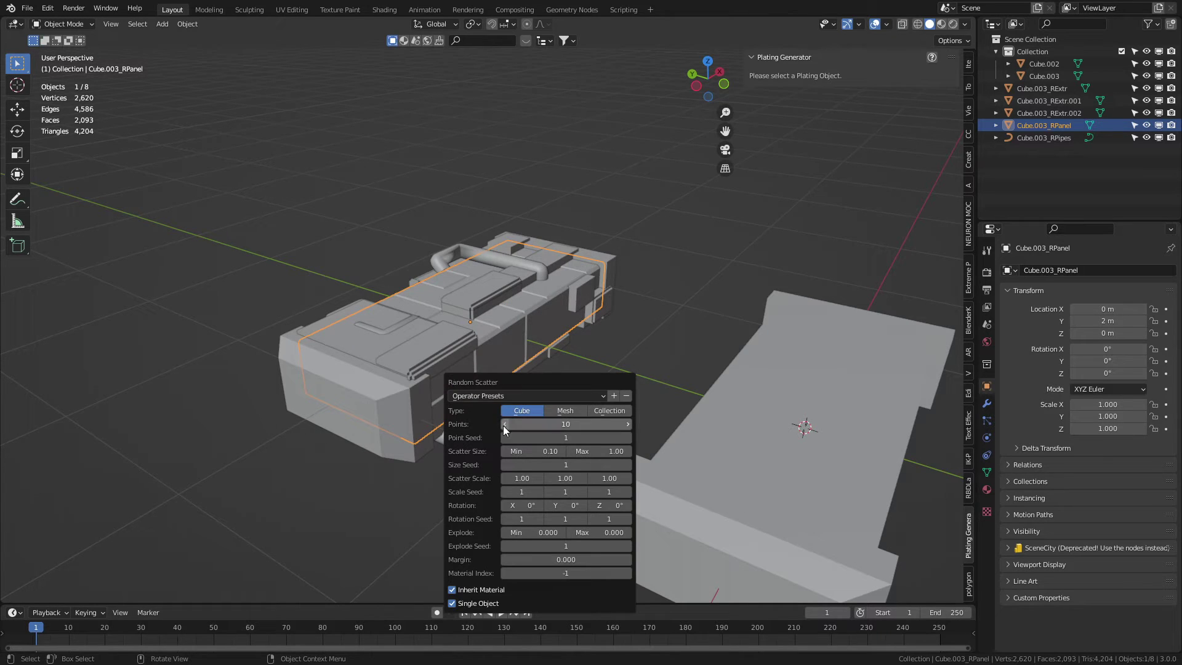
{"action": "left_click_drag", "start_coordinate": [554, 438], "coordinate": [591, 438]}
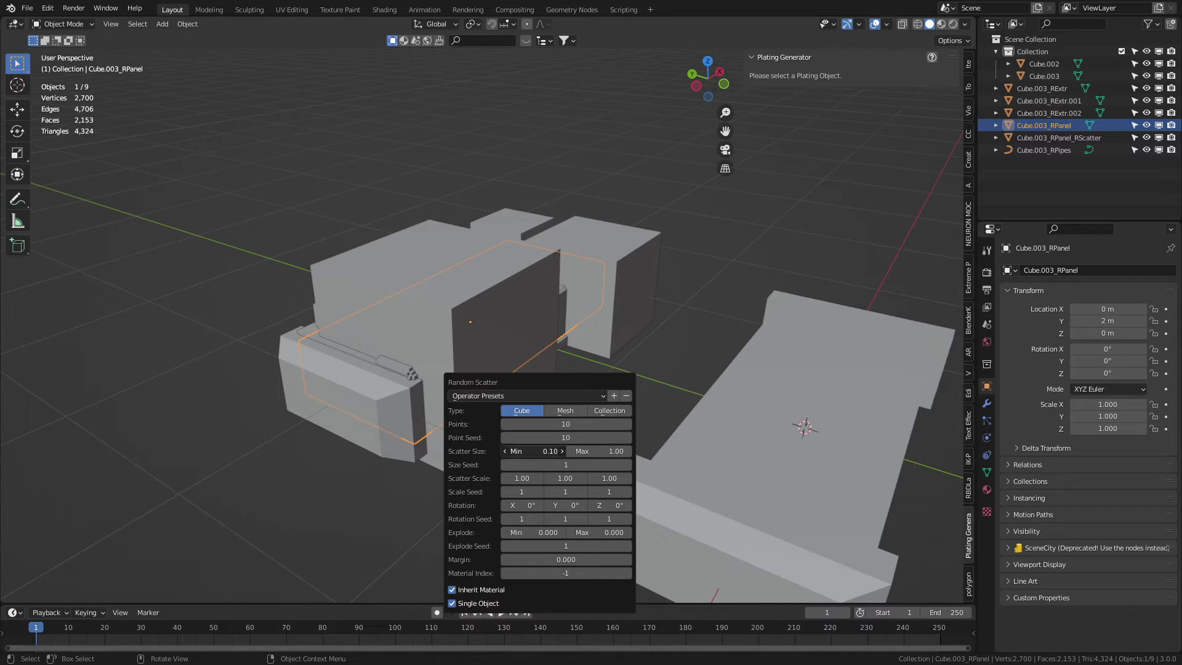
{"action": "left_click_drag", "start_coordinate": [546, 453], "coordinate": [521, 453]}
{"action": "mouse_move", "coordinate": [600, 452]}
{"action": "left_mouse_down"}
{"action": "mouse_move", "coordinate": [563, 451]}
{"action": "mouse_move", "coordinate": [579, 445]}
{"action": "left_mouse_up"}
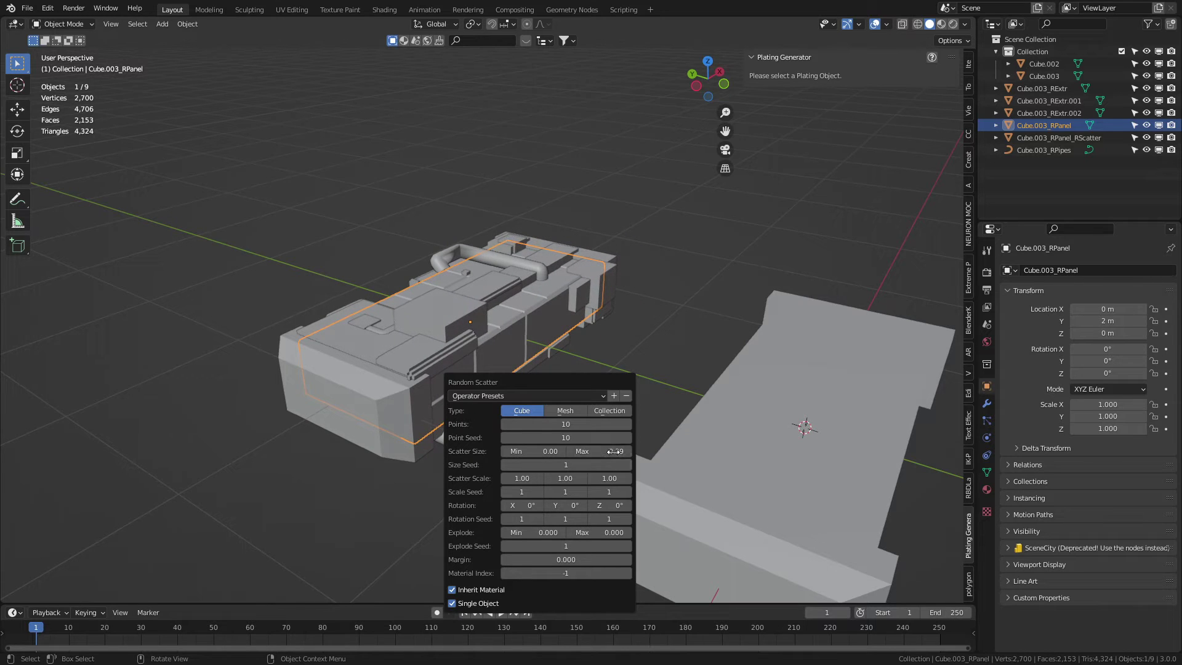
{"action": "left_click", "coordinate": [561, 411]}
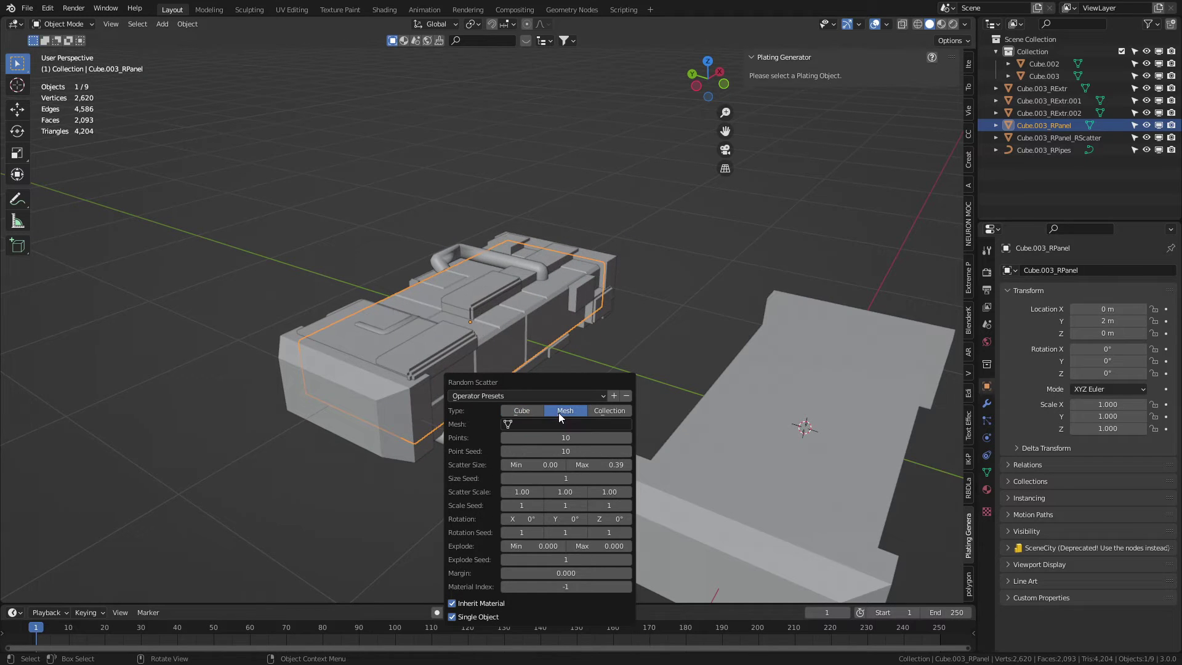
{"action": "left_click", "coordinate": [621, 412]}
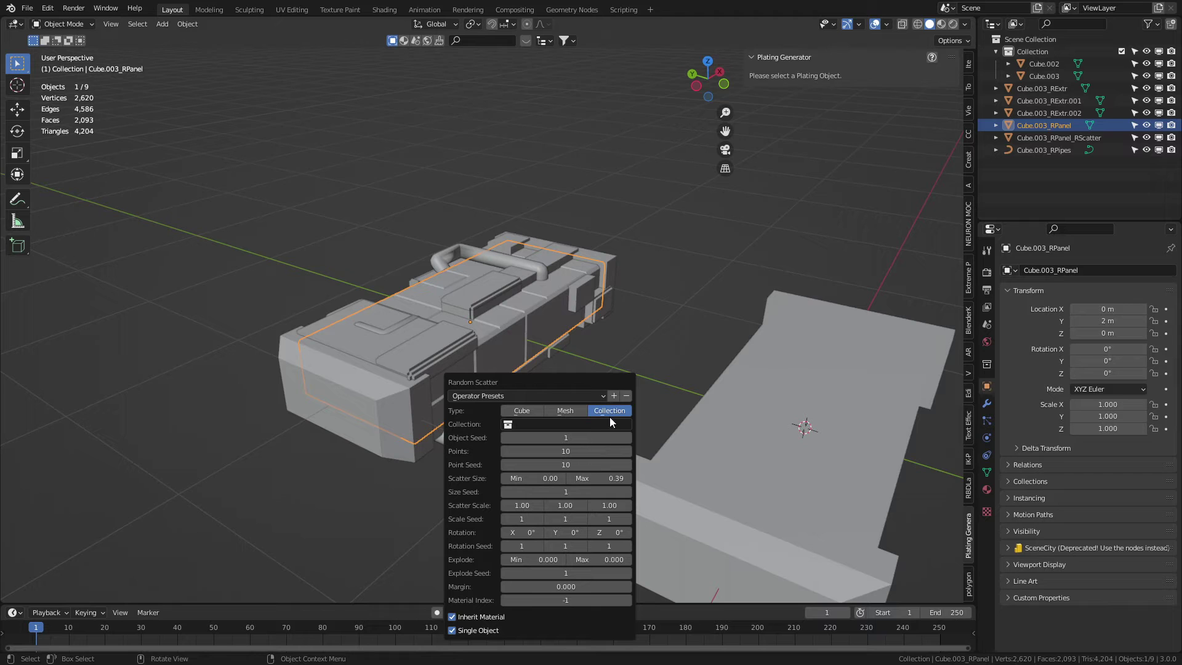
Undo the Random Scatter and select the plain box hull Cube.002.
{"action": "key", "text": "ctrl+z"}
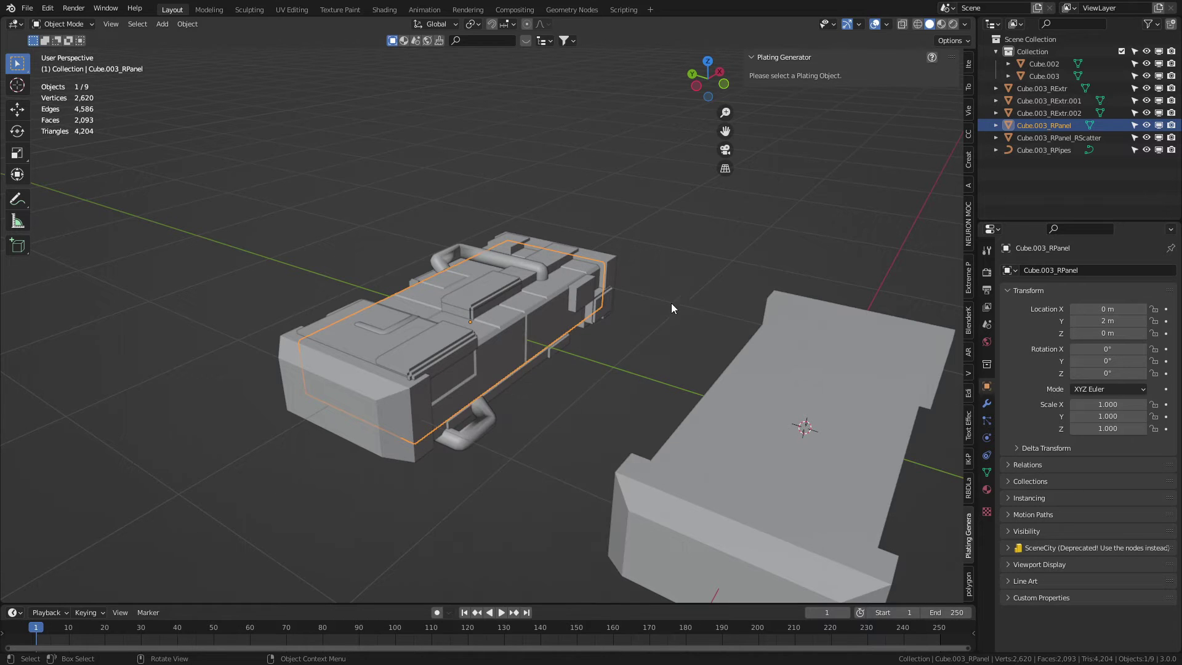
{"action": "key", "text": "KP_Decimal"}
{"action": "middle_click_drag", "start_coordinate": [515, 387], "coordinate": [611, 359]}
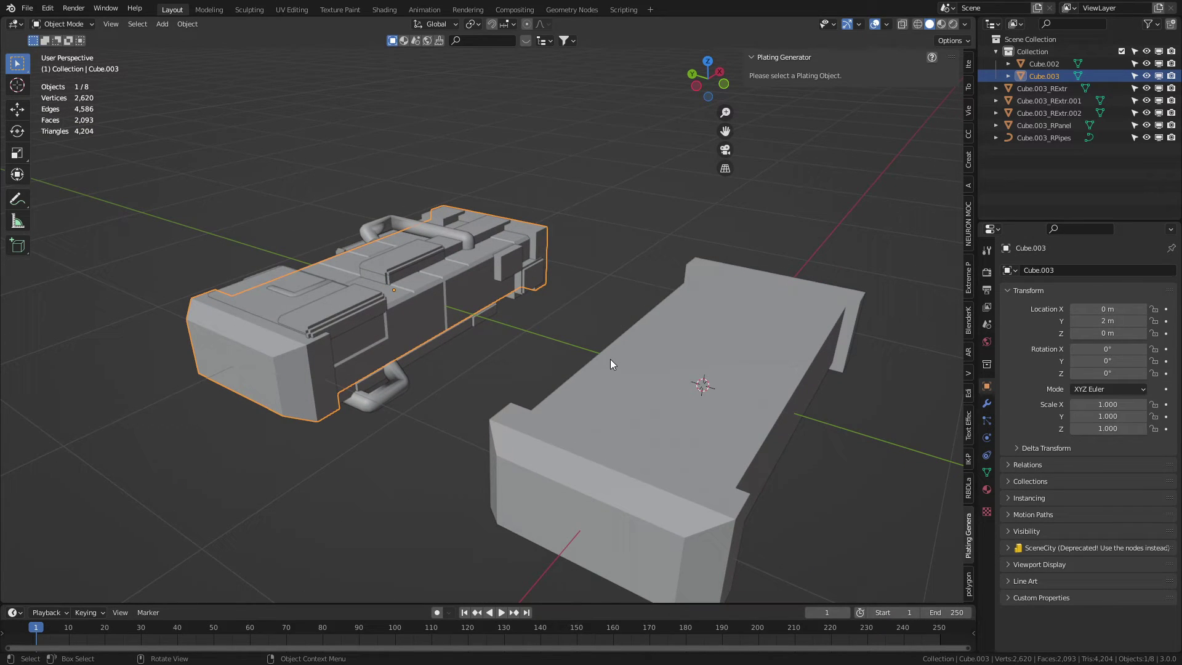
{"action": "left_click", "coordinate": [681, 391]}
{"action": "middle_click_drag", "start_coordinate": [681, 390], "coordinate": [571, 452], "text": "shift"}
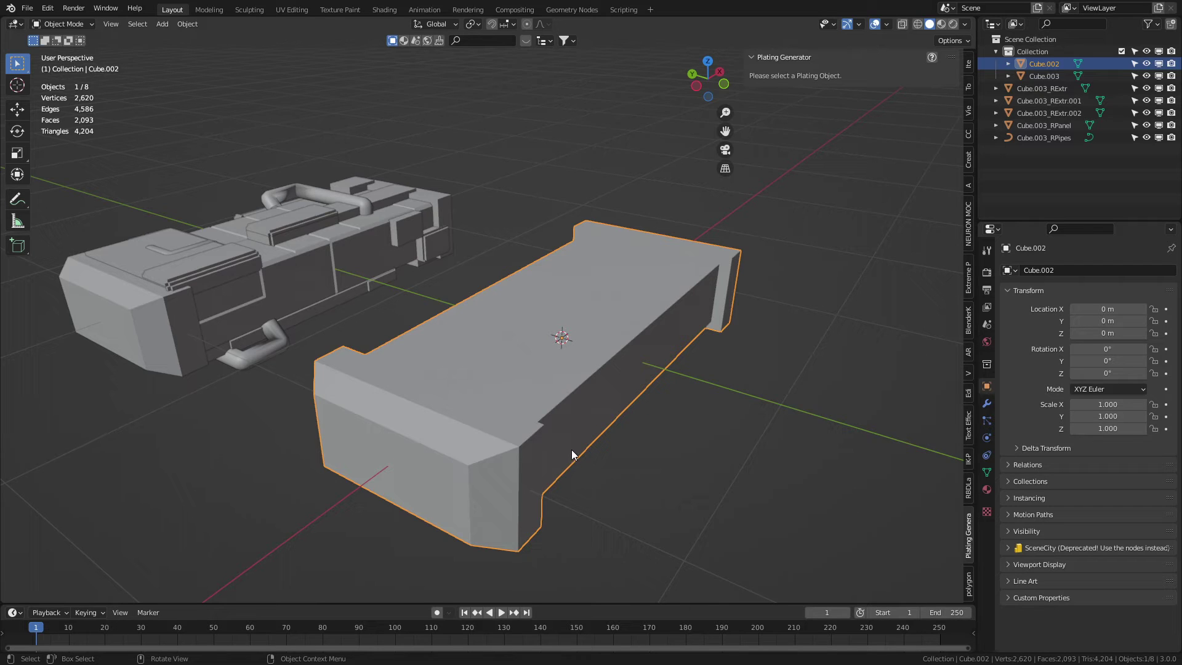
Add Plating Generator plates to Cube.002 and view the result from above.
{"action": "right_click", "coordinate": [625, 291]}
{"action": "mouse_move", "coordinate": [625, 291]}
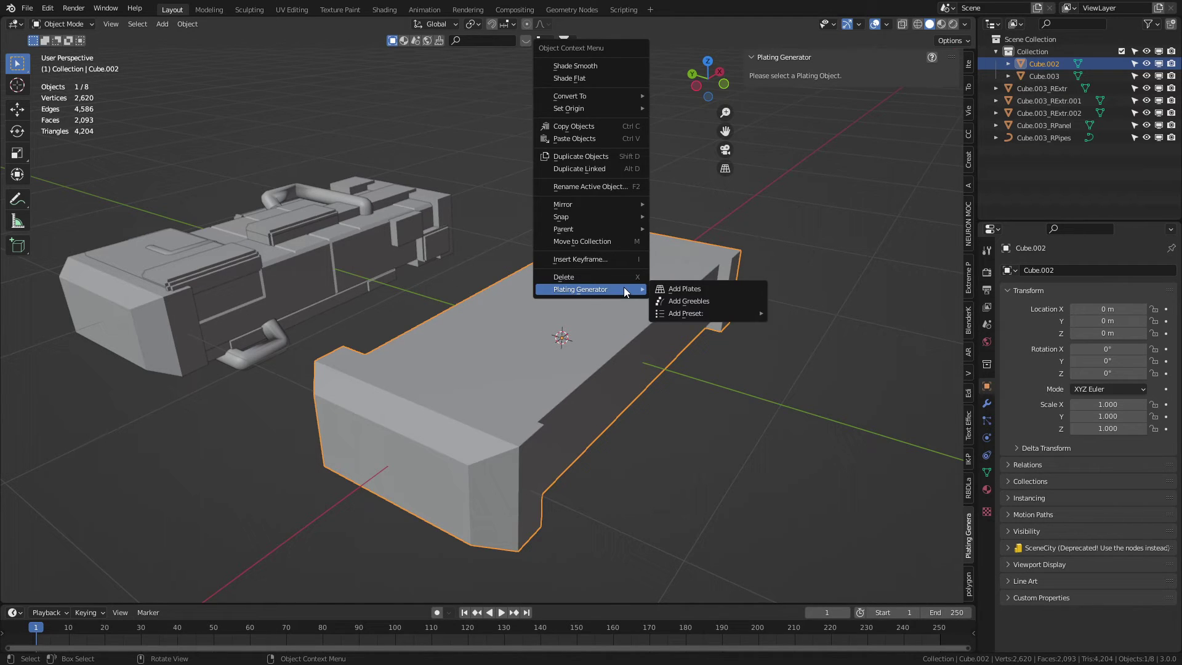
{"action": "left_click", "coordinate": [676, 293]}
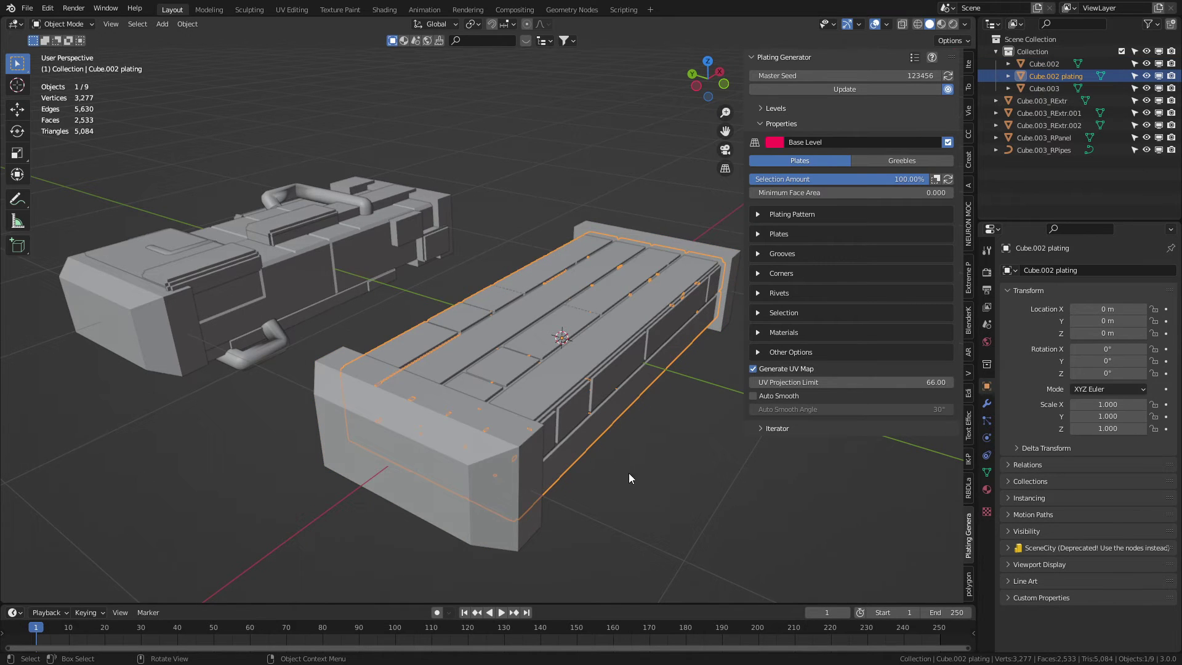
{"action": "middle_click_drag", "start_coordinate": [625, 486], "coordinate": [567, 485]}
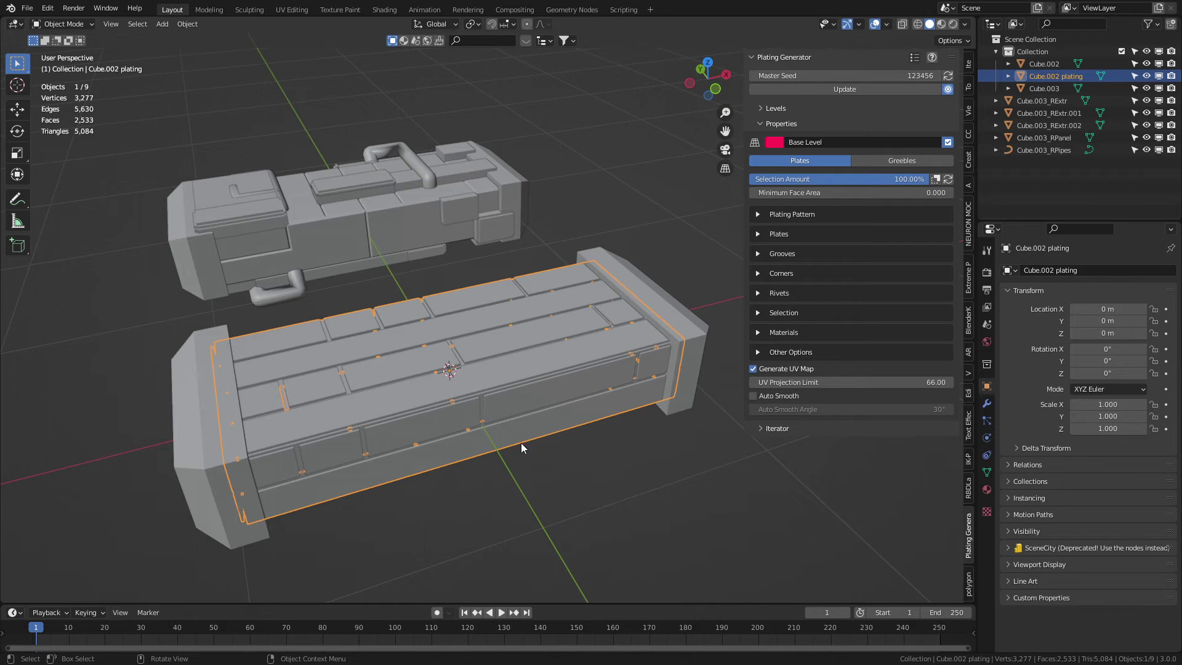
Compare the Ruby Dragon, Rectangles and Morse-Brown plating patterns, settling on Triangular.
{"action": "left_click", "coordinate": [756, 214]}
{"action": "left_click", "coordinate": [862, 245]}
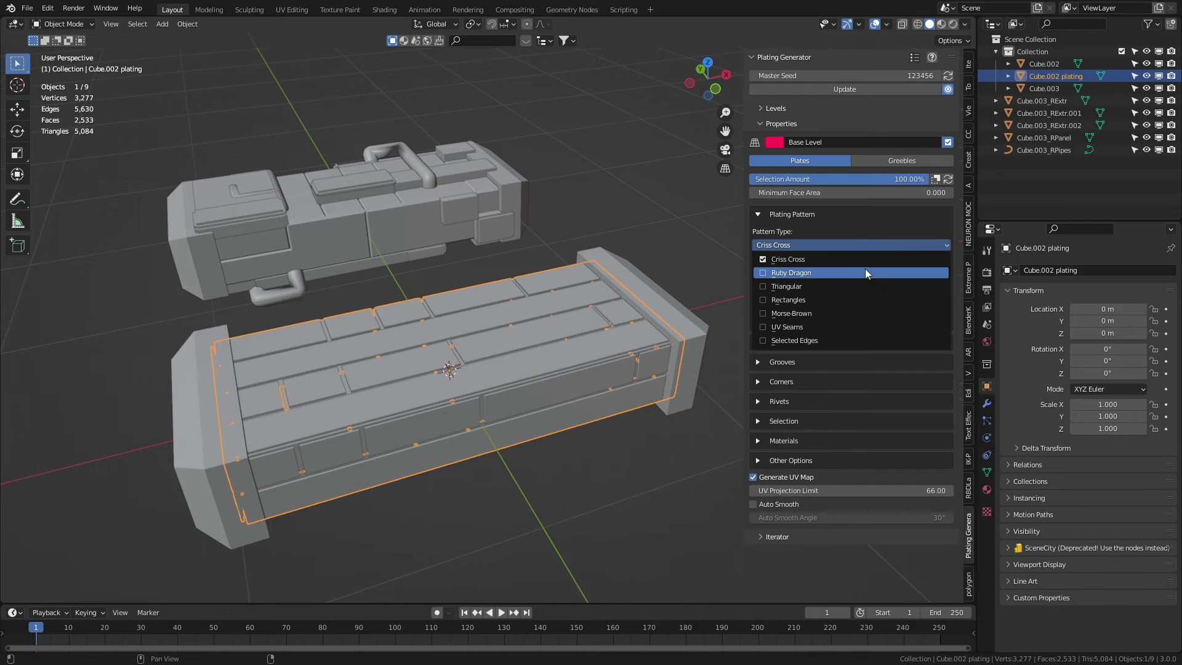
{"action": "left_click", "coordinate": [762, 274]}
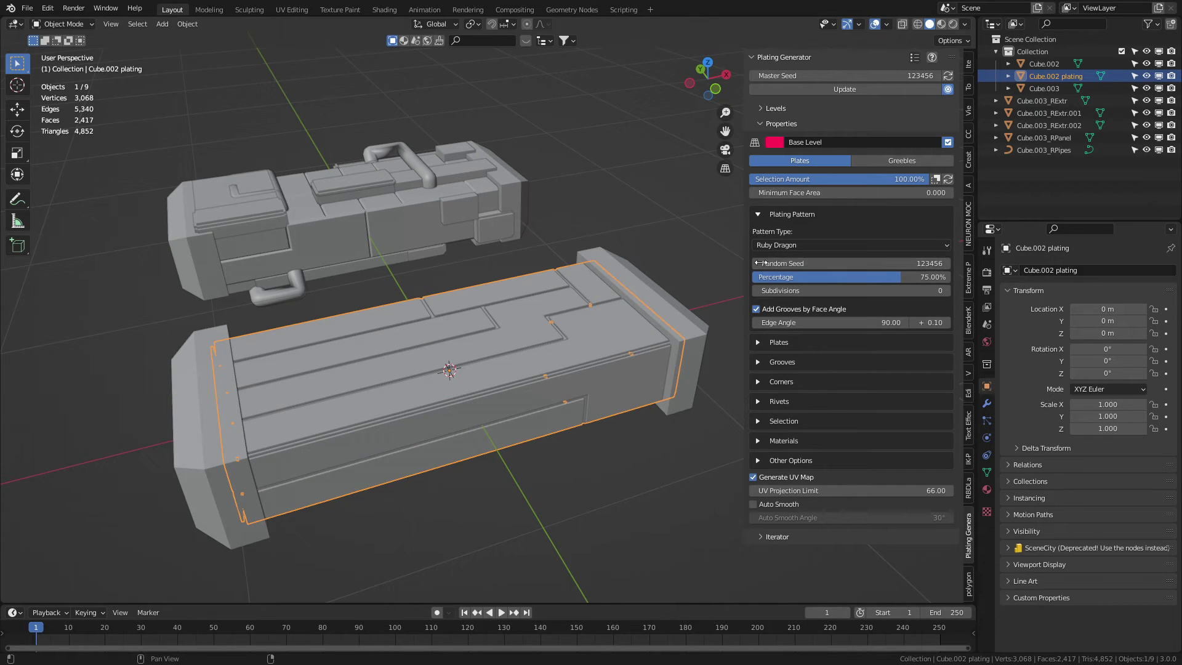
{"action": "left_click", "coordinate": [786, 246]}
{"action": "left_click", "coordinate": [766, 301]}
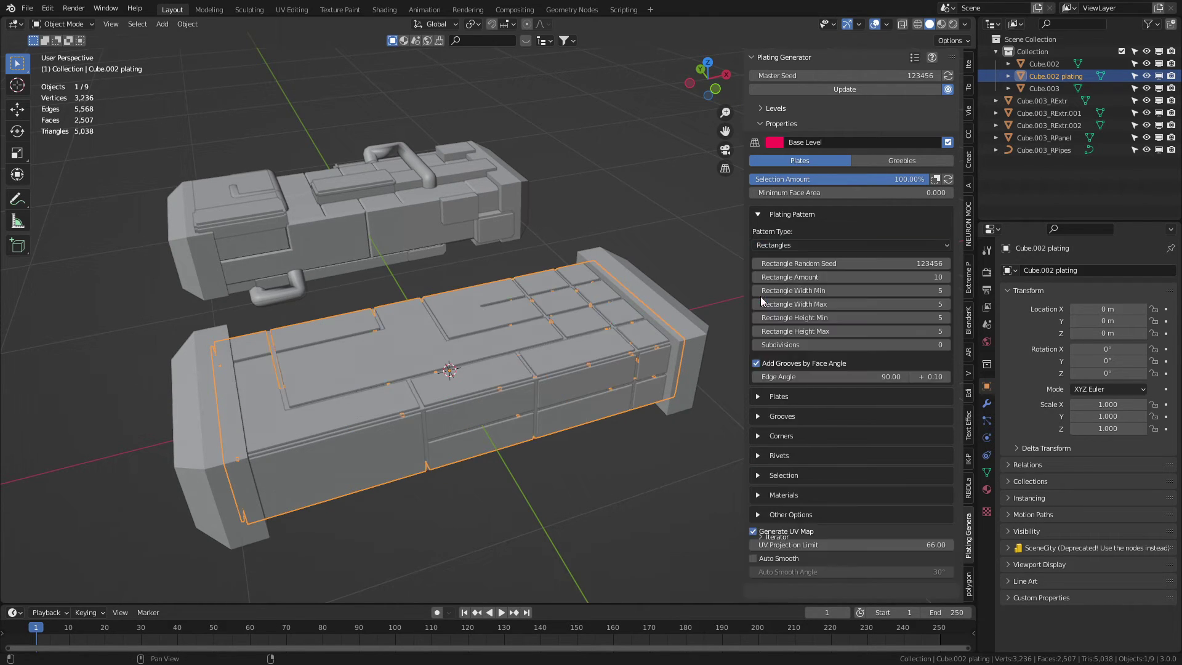
{"action": "left_click", "coordinate": [777, 245]}
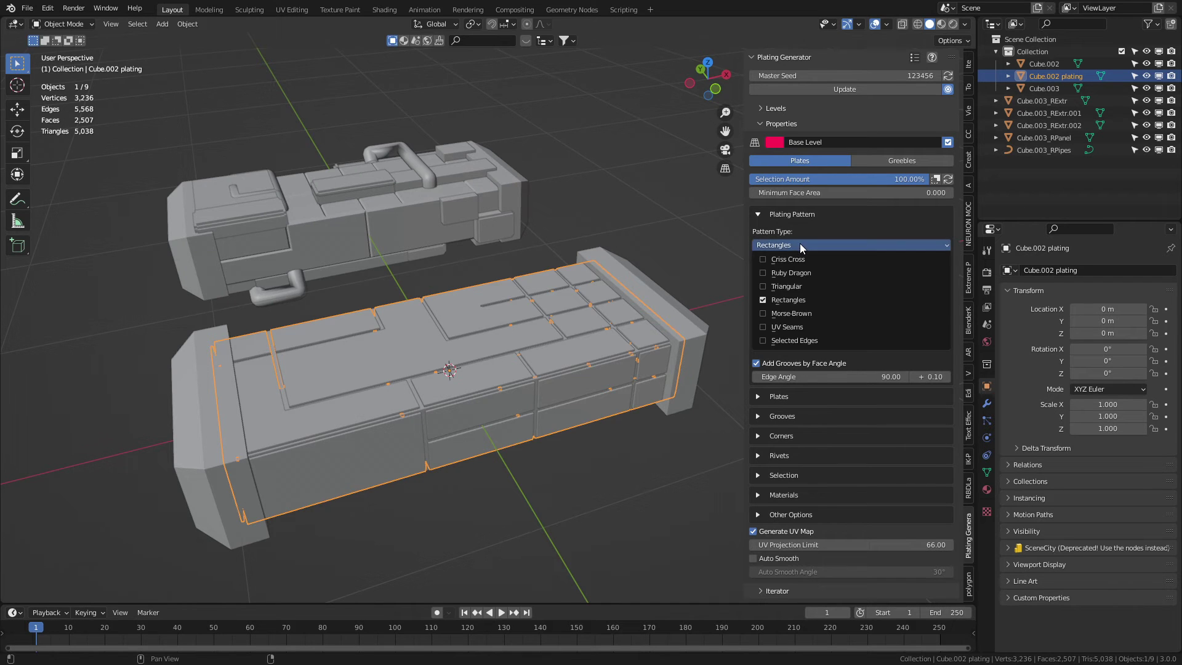
{"action": "left_click", "coordinate": [763, 313]}
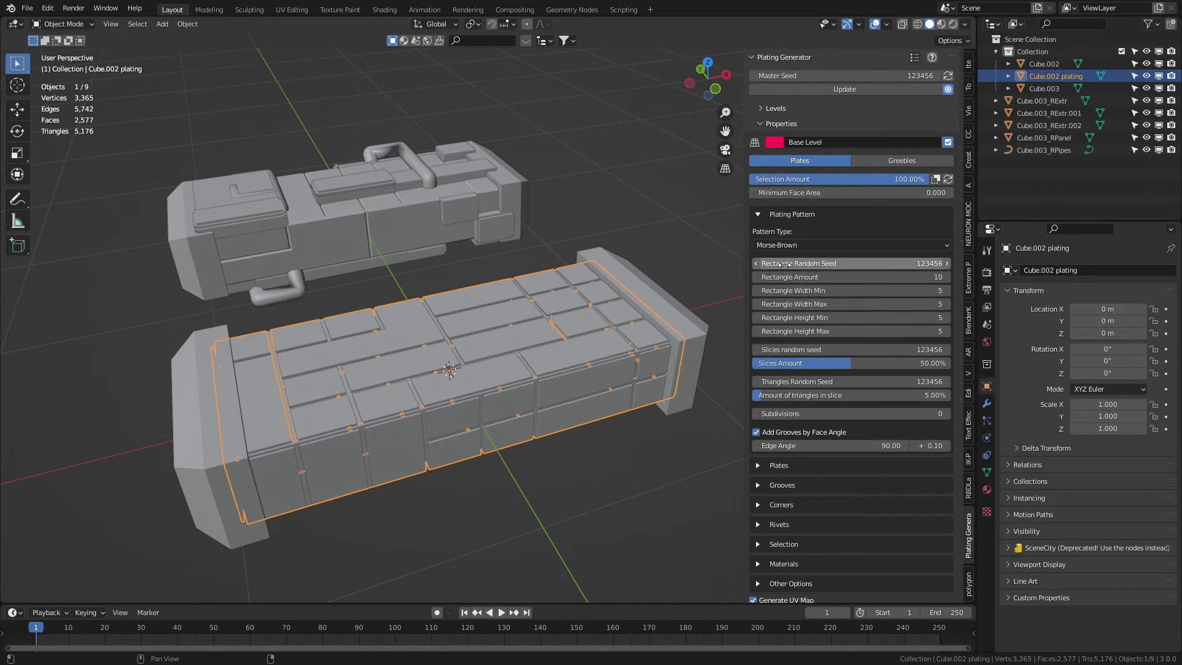
{"action": "left_click", "coordinate": [779, 246]}
{"action": "left_click", "coordinate": [768, 286]}
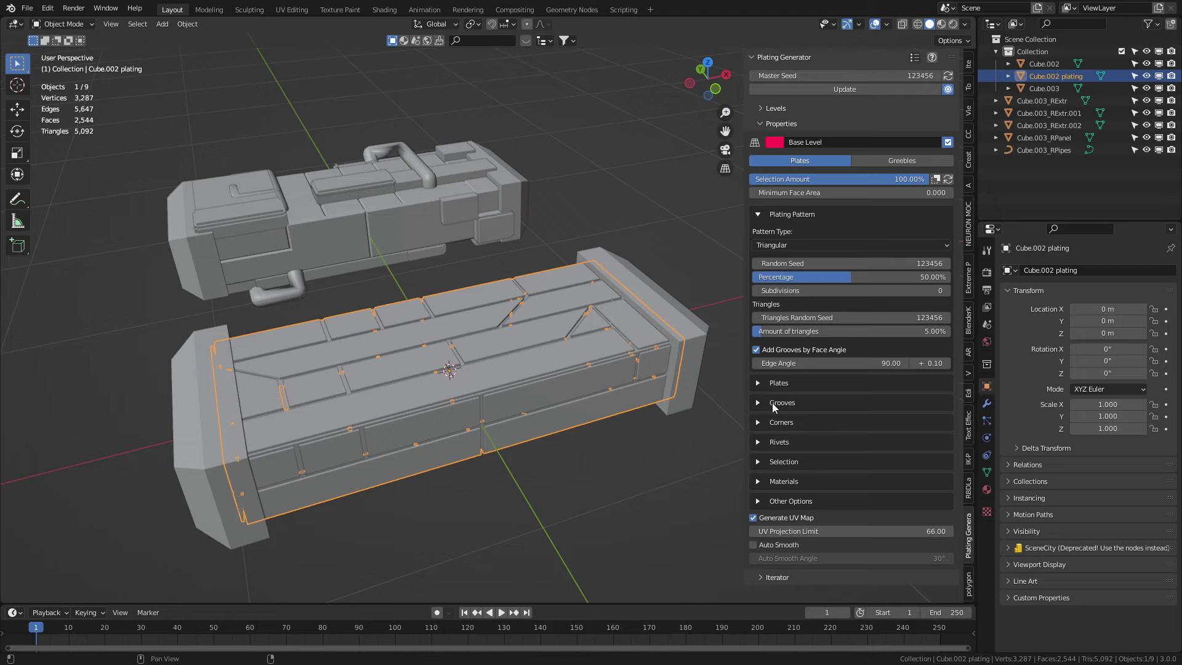
Set the pattern random seed to 123505 and try Subdivisions 1 before returning to 0.
{"action": "mouse_move", "coordinate": [859, 263]}
{"action": "left_mouse_down"}
{"action": "mouse_move", "coordinate": [886, 264]}
{"action": "mouse_move", "coordinate": [868, 278]}
{"action": "left_mouse_up"}
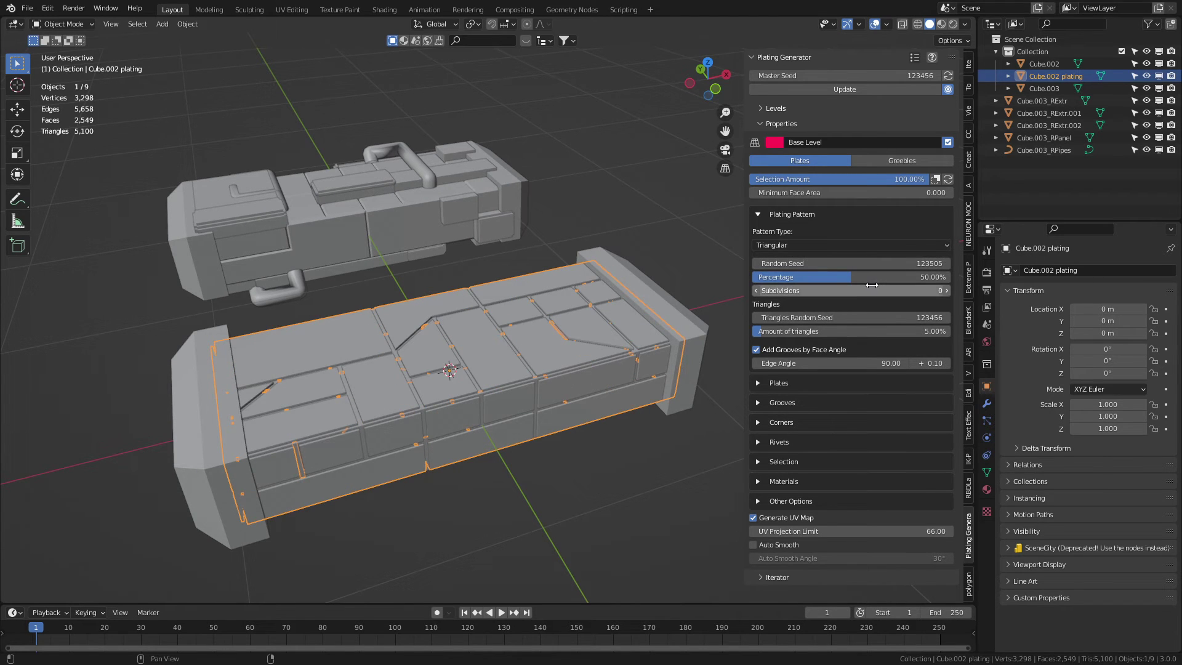
{"action": "left_click", "coordinate": [944, 290]}
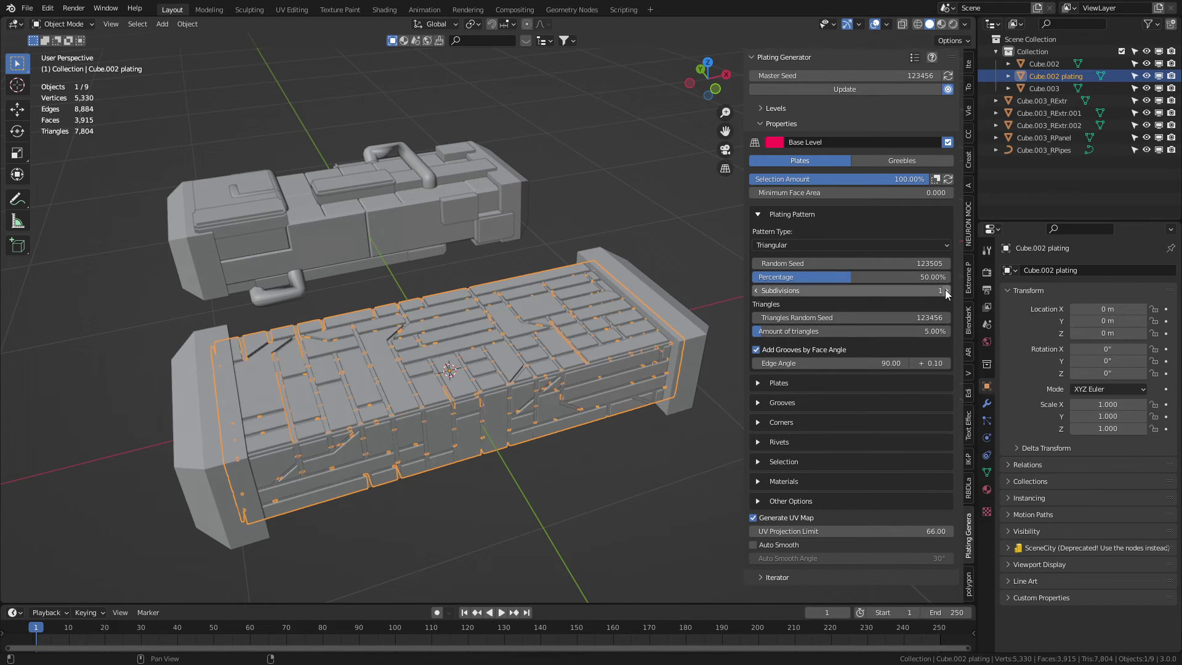
{"action": "left_click", "coordinate": [756, 290]}
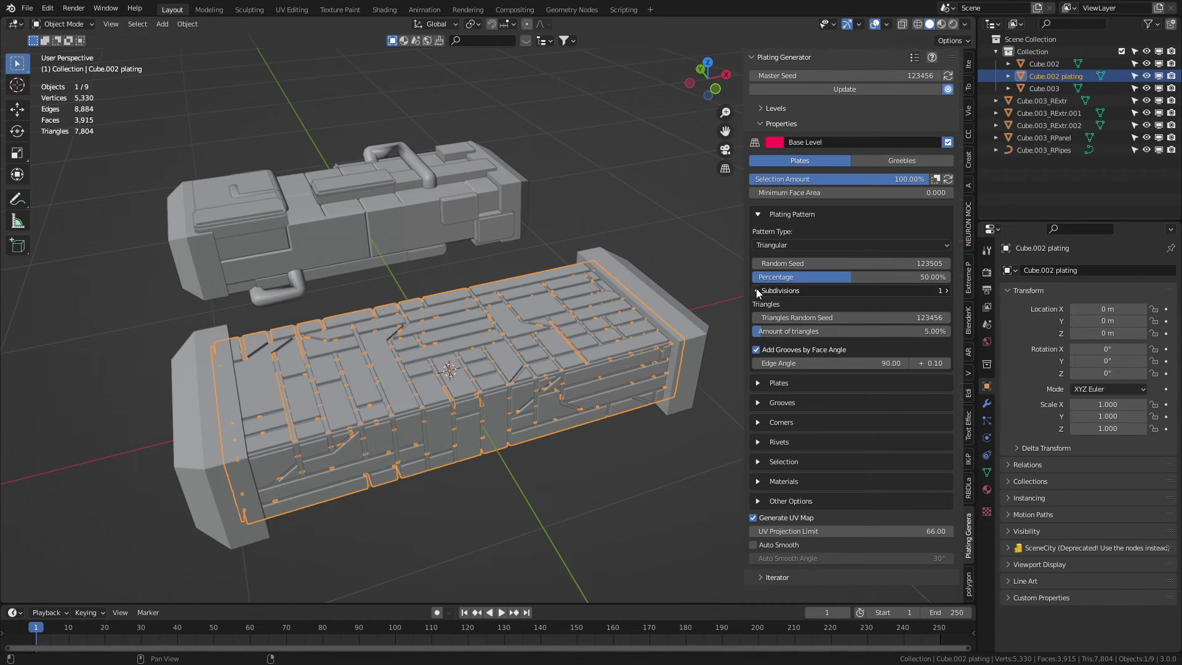
Set Plate Taper Amount to 0.010 and enable Use Rivets on the plating.
{"action": "left_click", "coordinate": [759, 383]}
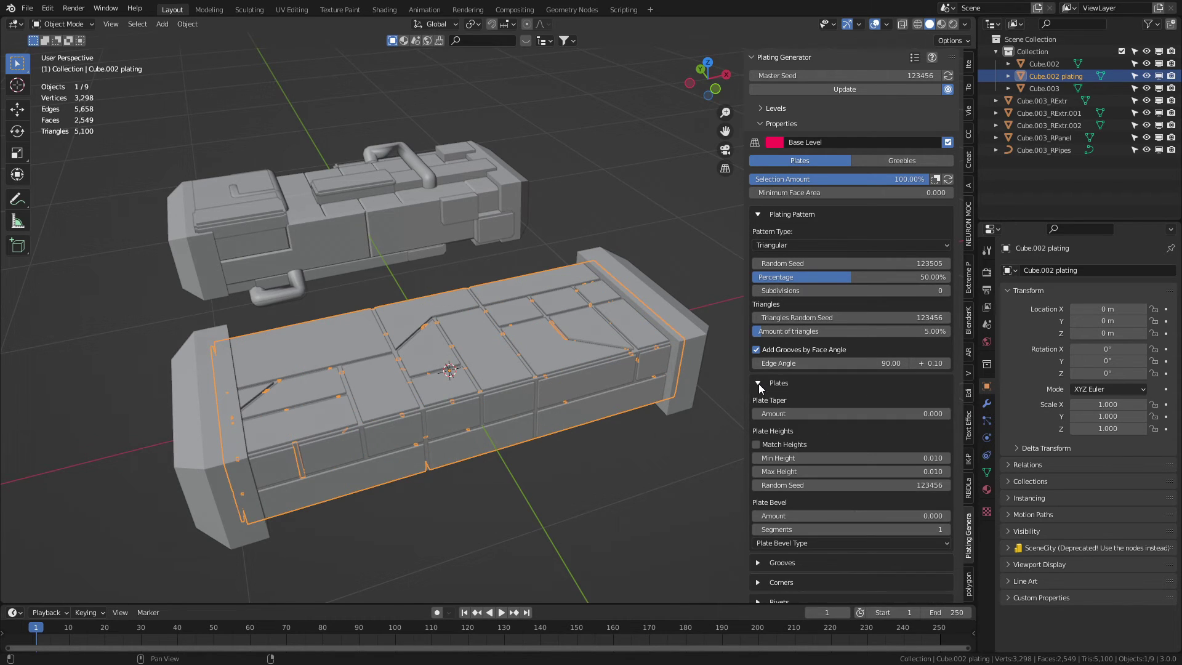
{"action": "left_click", "coordinate": [948, 414]}
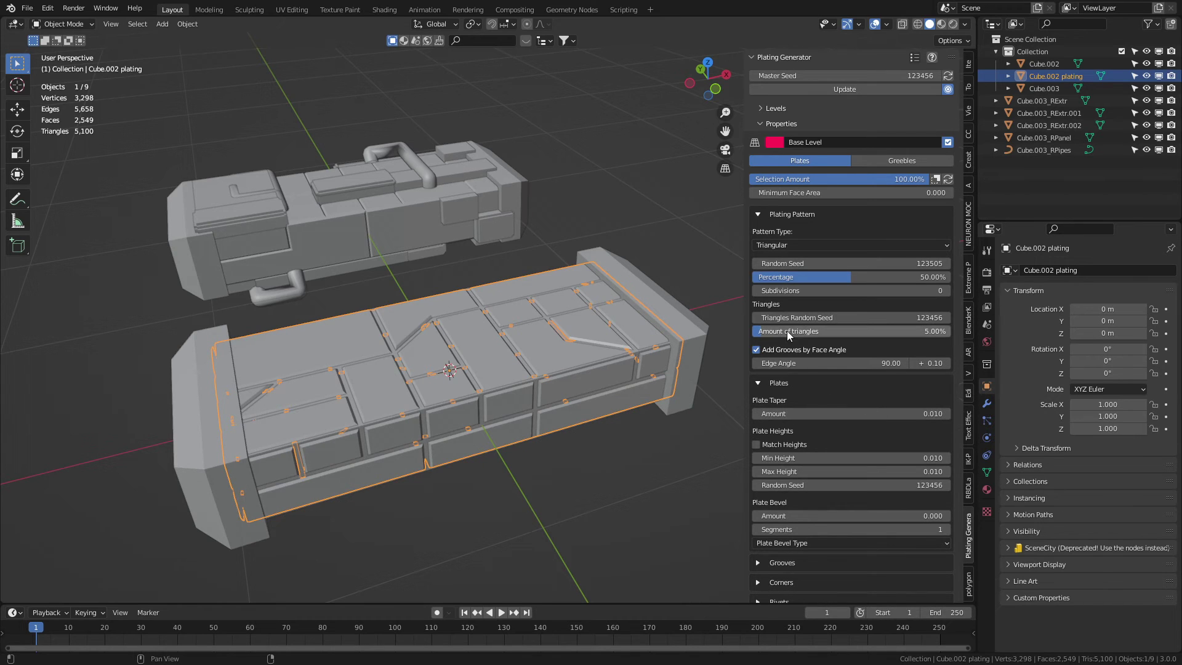
{"action": "left_click", "coordinate": [760, 382]}
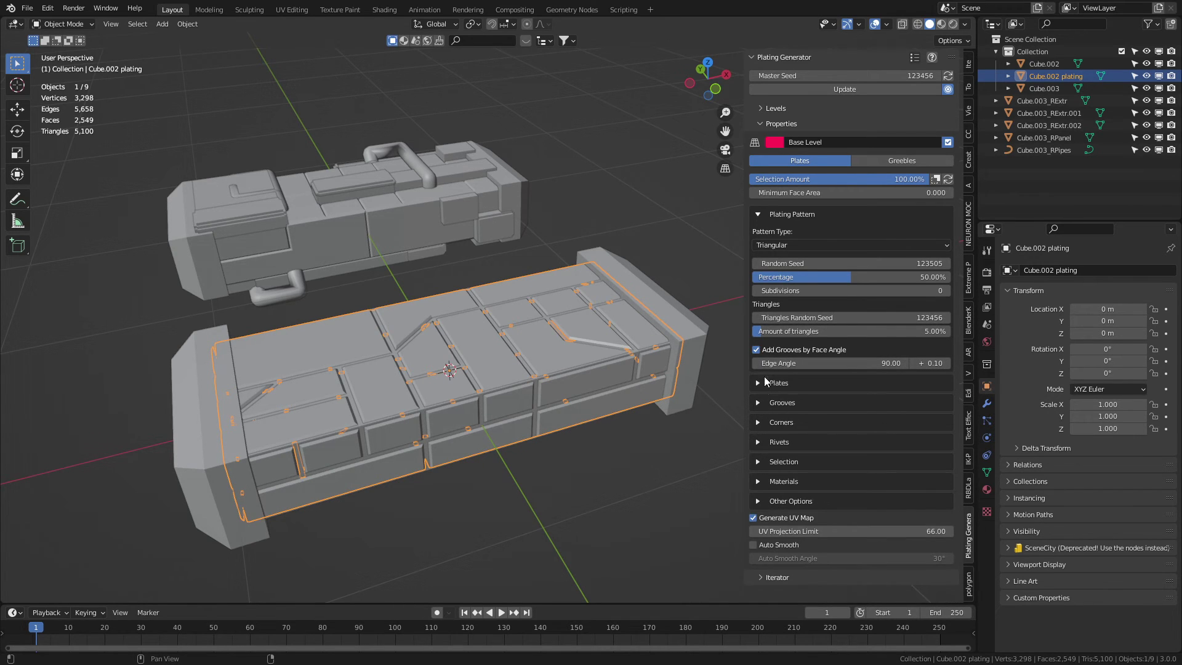
{"action": "left_click", "coordinate": [759, 444]}
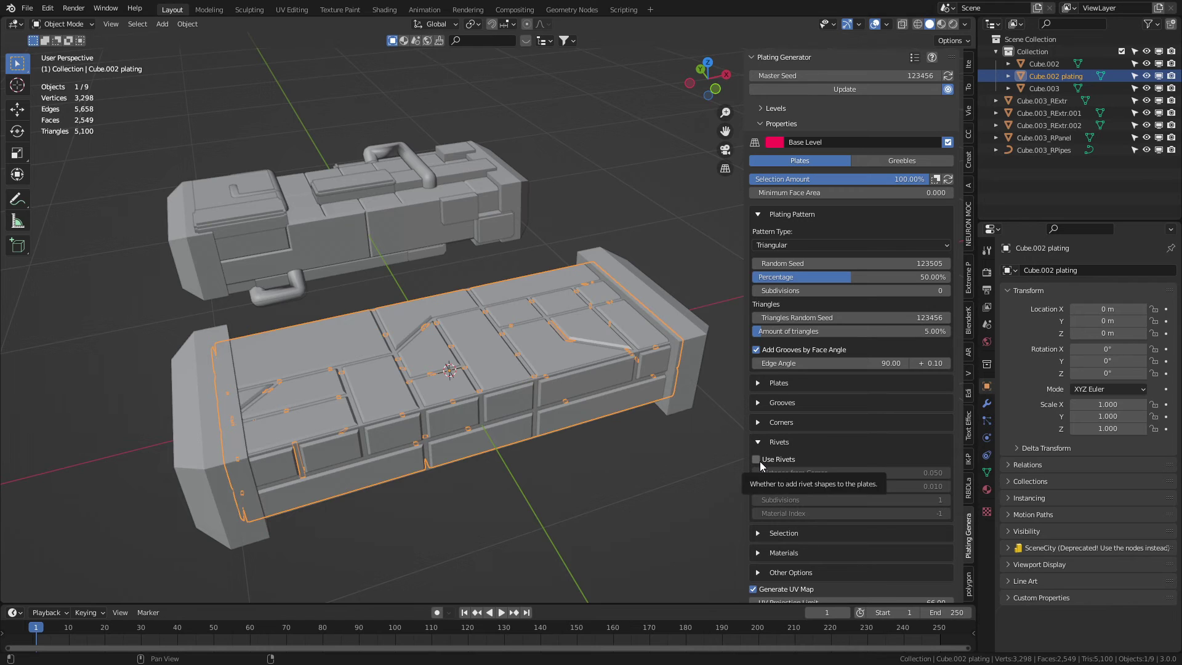
{"action": "left_click", "coordinate": [758, 460]}
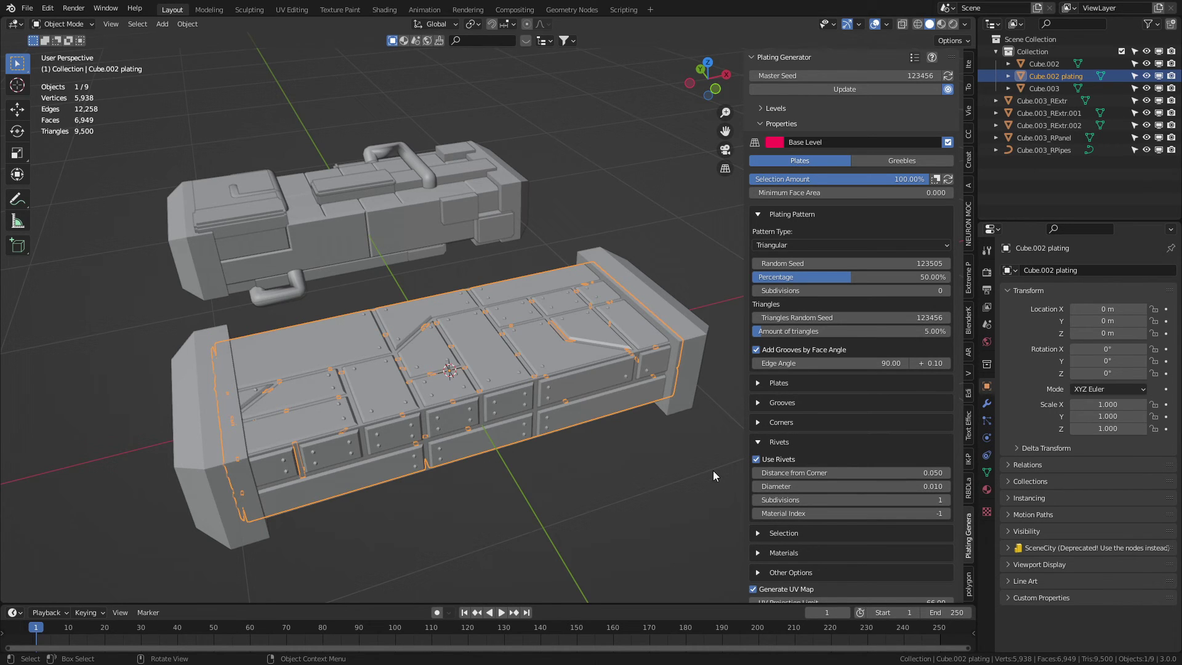
Add Plating Generator greebles to the riveted plated hull.
{"action": "left_click", "coordinate": [764, 442]}
{"action": "right_click", "coordinate": [567, 438]}
{"action": "mouse_move", "coordinate": [567, 438]}
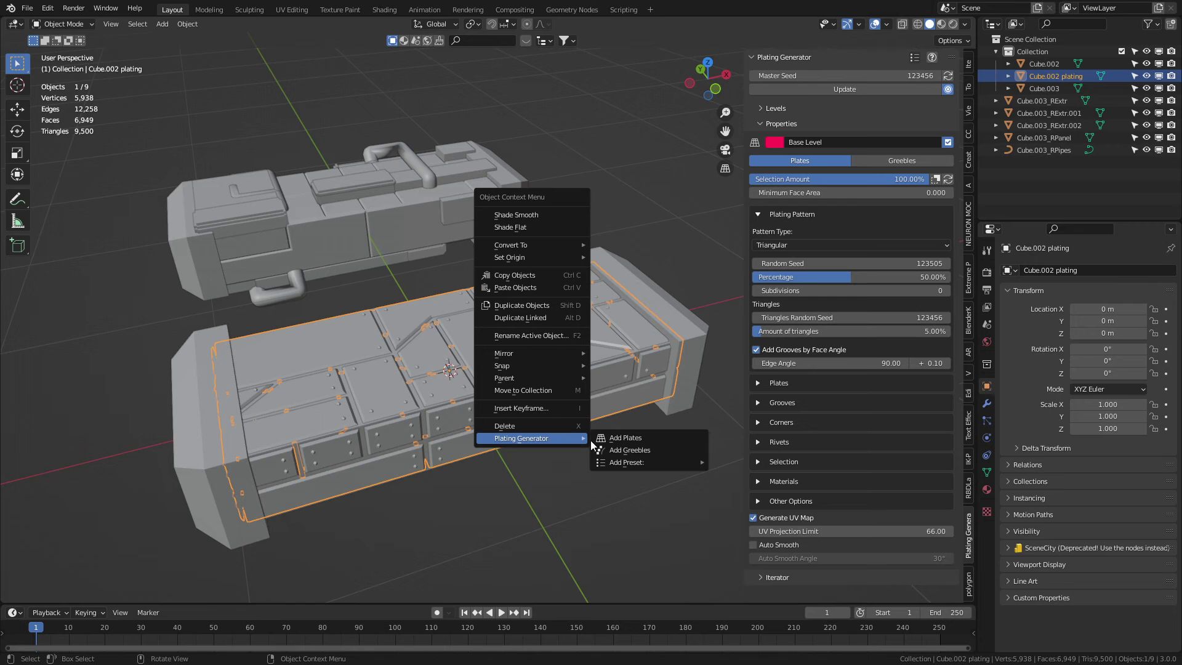
{"action": "left_click", "coordinate": [629, 452]}
{"action": "middle_click_drag", "start_coordinate": [622, 457], "coordinate": [454, 500]}
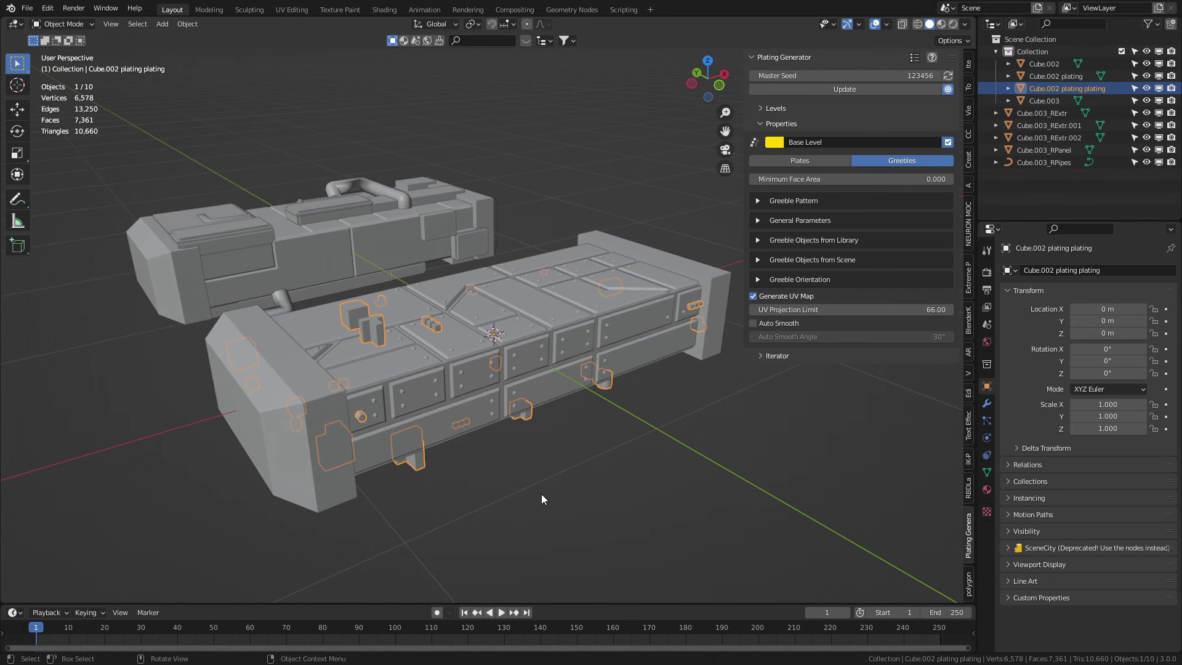
Choose the Defaults category for the library greeble objects.
{"action": "left_click", "coordinate": [760, 240]}
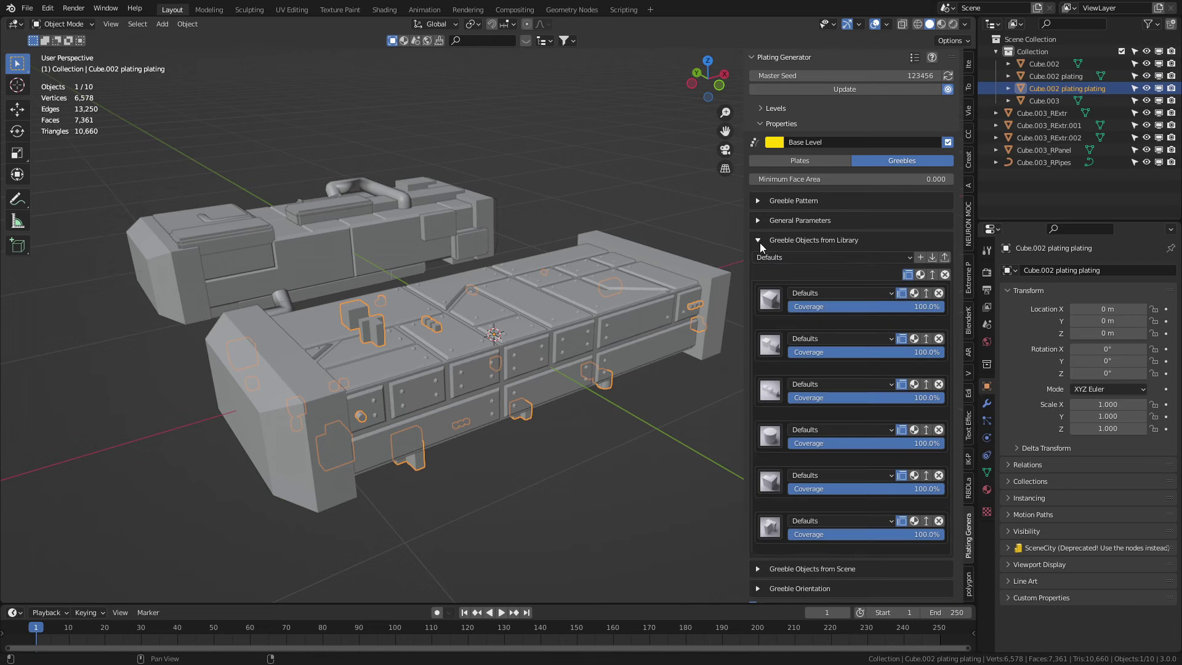
{"action": "left_click", "coordinate": [896, 258]}
{"action": "left_click", "coordinate": [932, 257]}
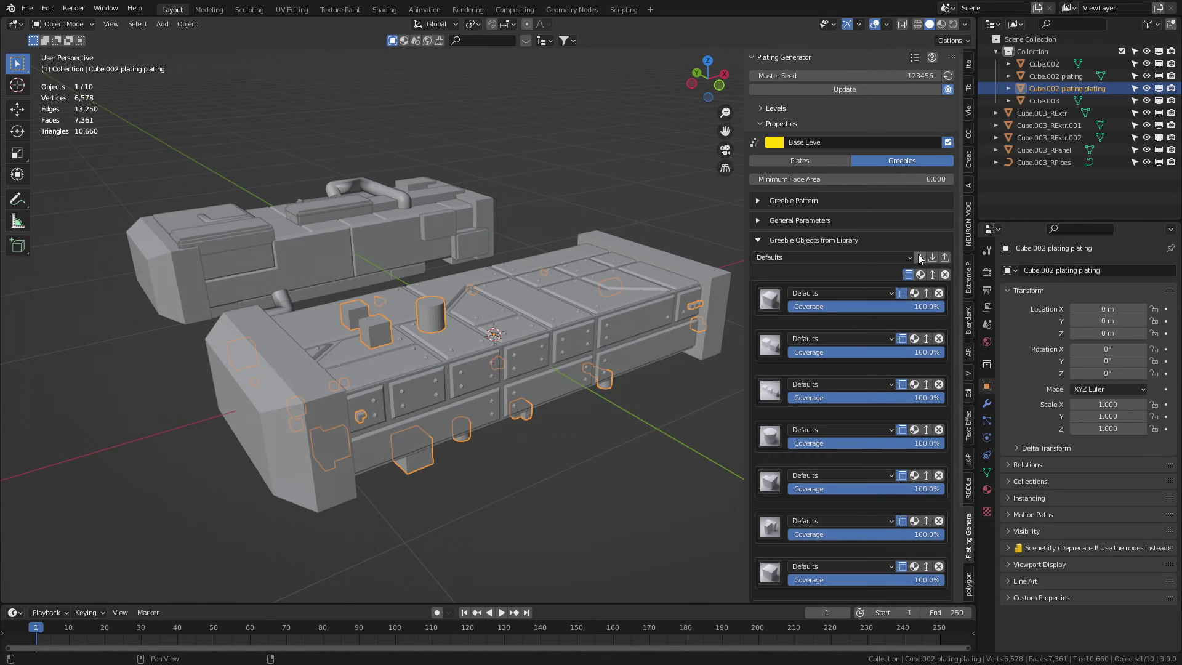
{"action": "scroll", "coordinate": [832, 399], "scroll_direction": "down", "scroll_amount": 2}
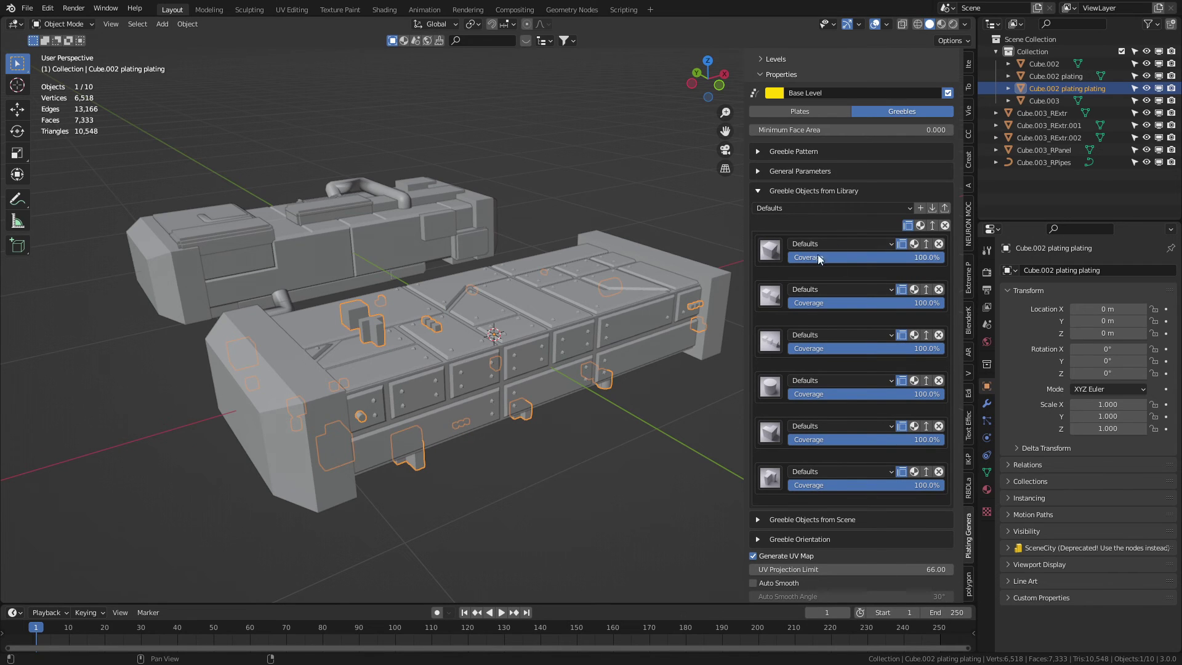
Expand the Greeble Objects from Scene and Greeble Orientation settings, then view both hulls unselected.
{"action": "left_click", "coordinate": [756, 524]}
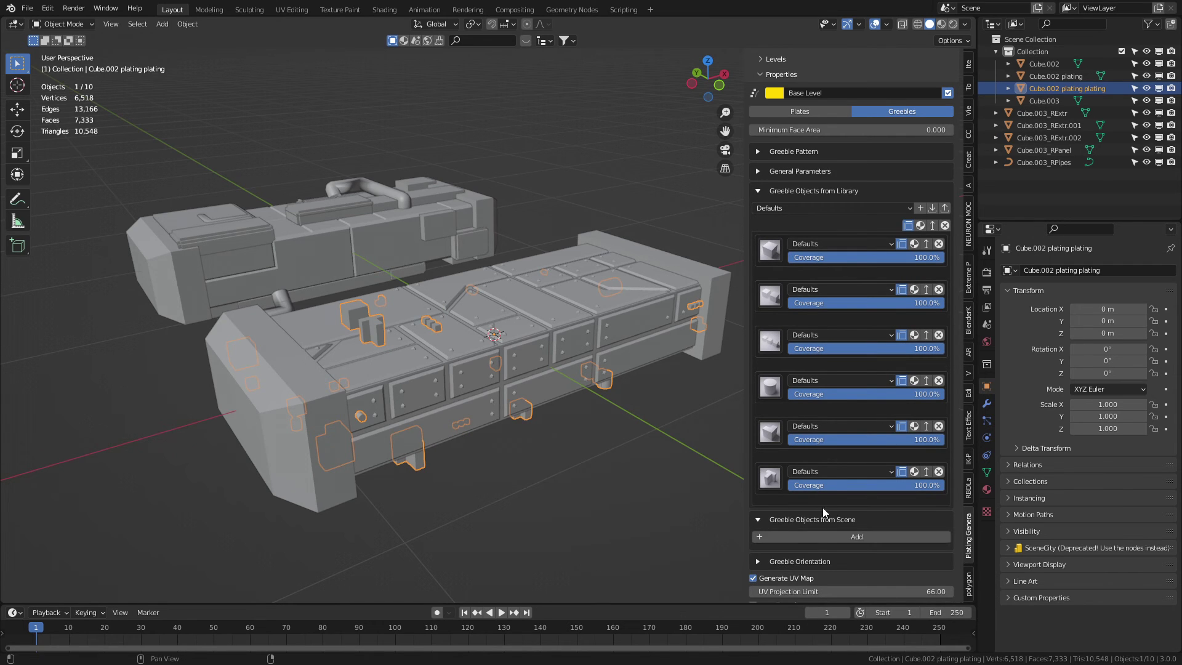
{"action": "middle_click_drag", "start_coordinate": [600, 454], "coordinate": [386, 429], "text": "shift"}
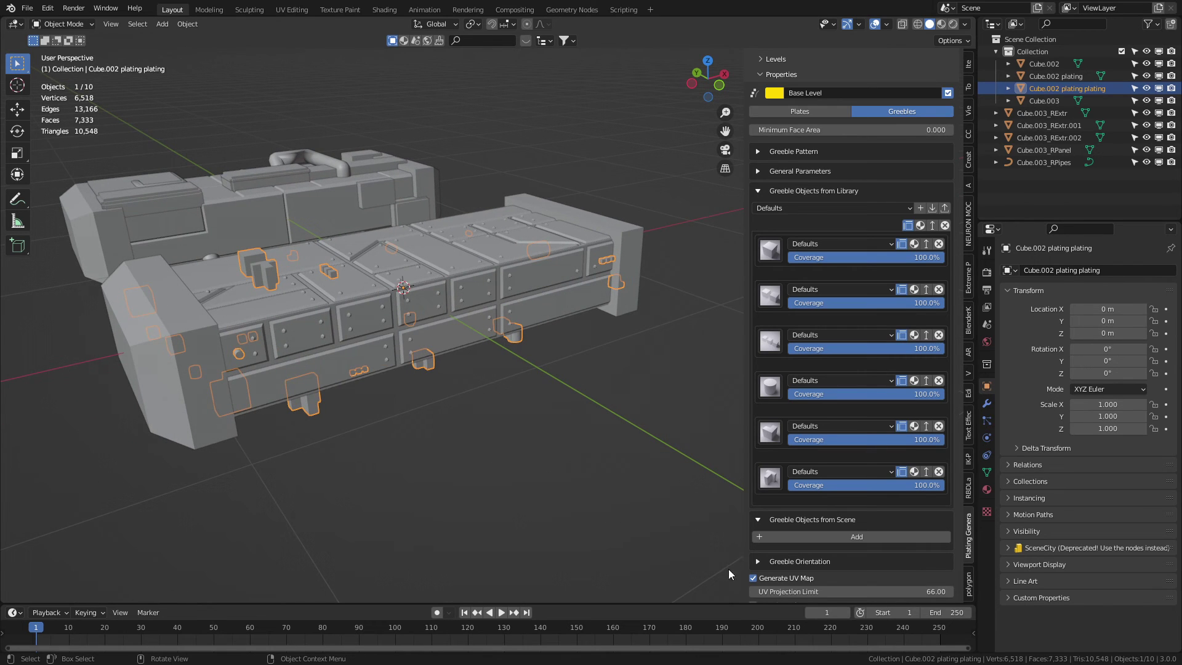
{"action": "left_click", "coordinate": [757, 561]}
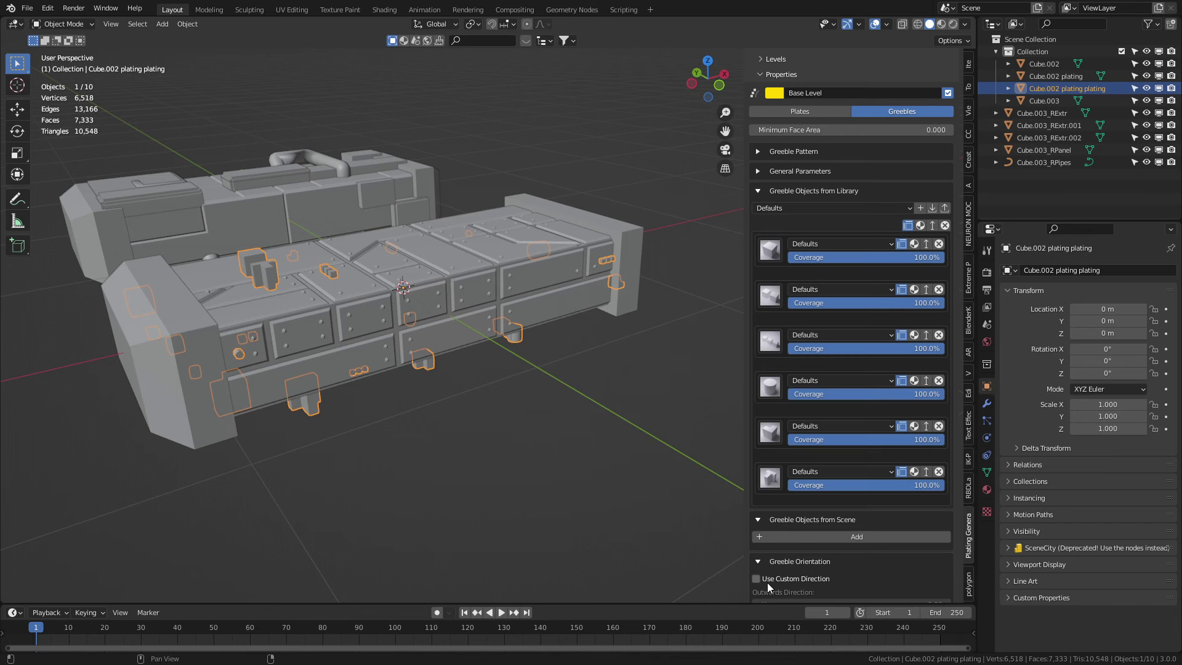
{"action": "scroll", "coordinate": [767, 582], "scroll_direction": "down", "scroll_amount": 1}
{"action": "middle_click_drag", "start_coordinate": [685, 572], "coordinate": [574, 501]}
{"action": "left_click", "coordinate": [561, 494]}
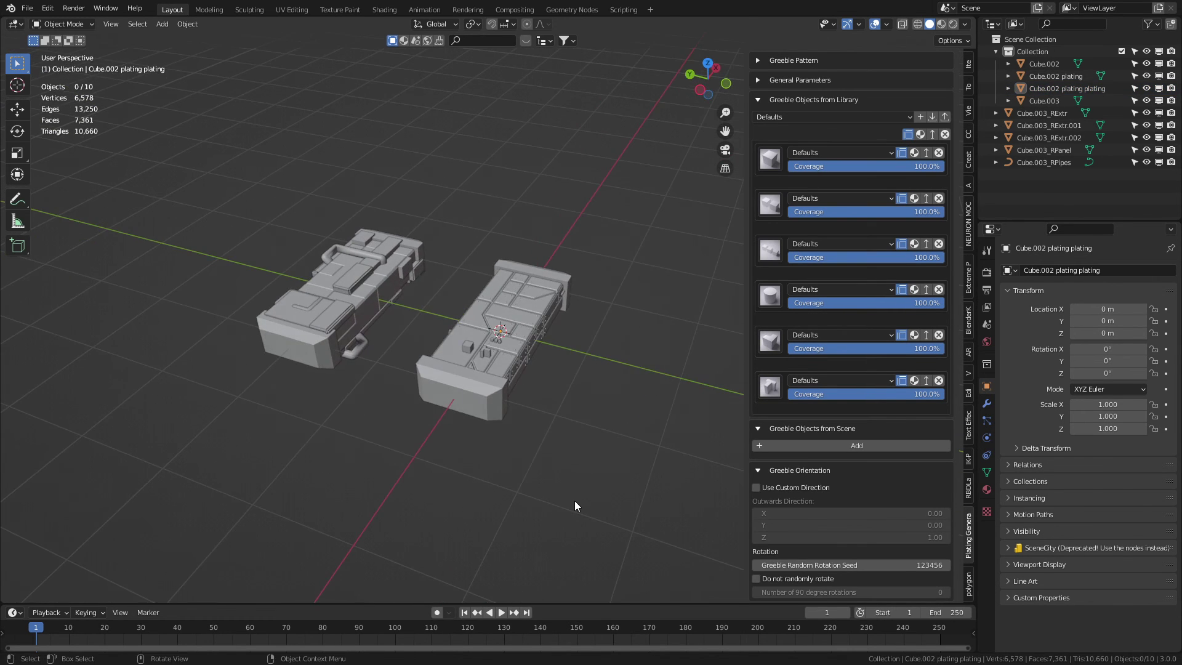
Hide the sidebar's plating settings and zoom in until both detailed hulls fill the viewport.
{"action": "key", "text": "n"}
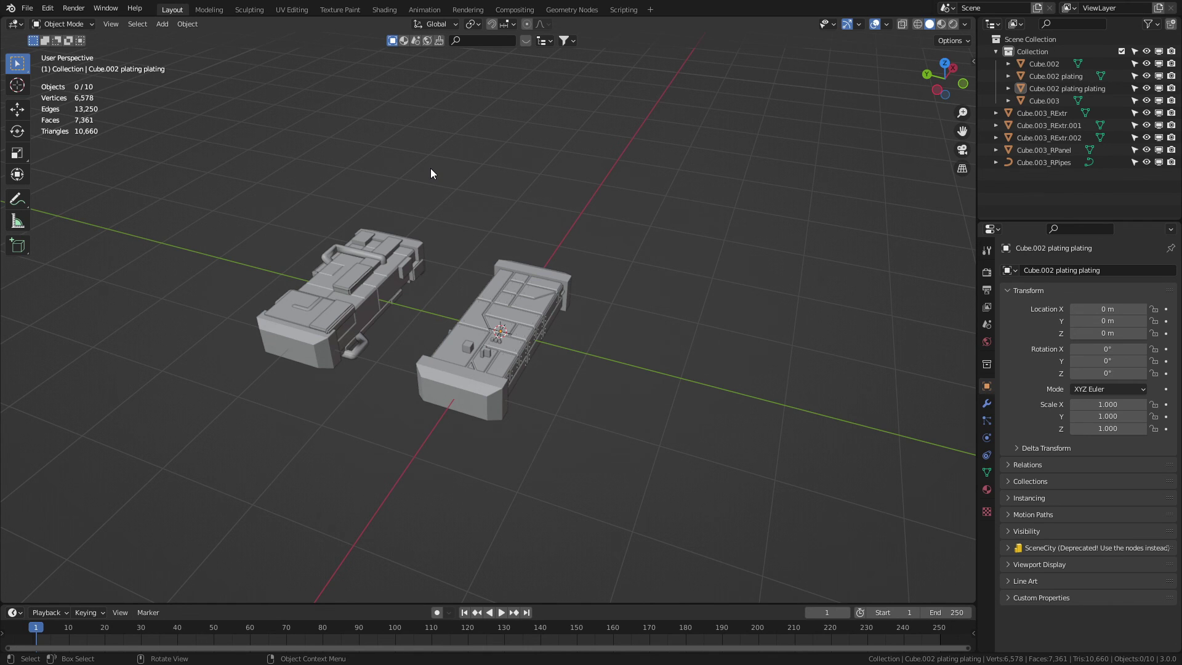
{"action": "scroll", "coordinate": [470, 346], "scroll_direction": "up", "scroll_amount": 4}
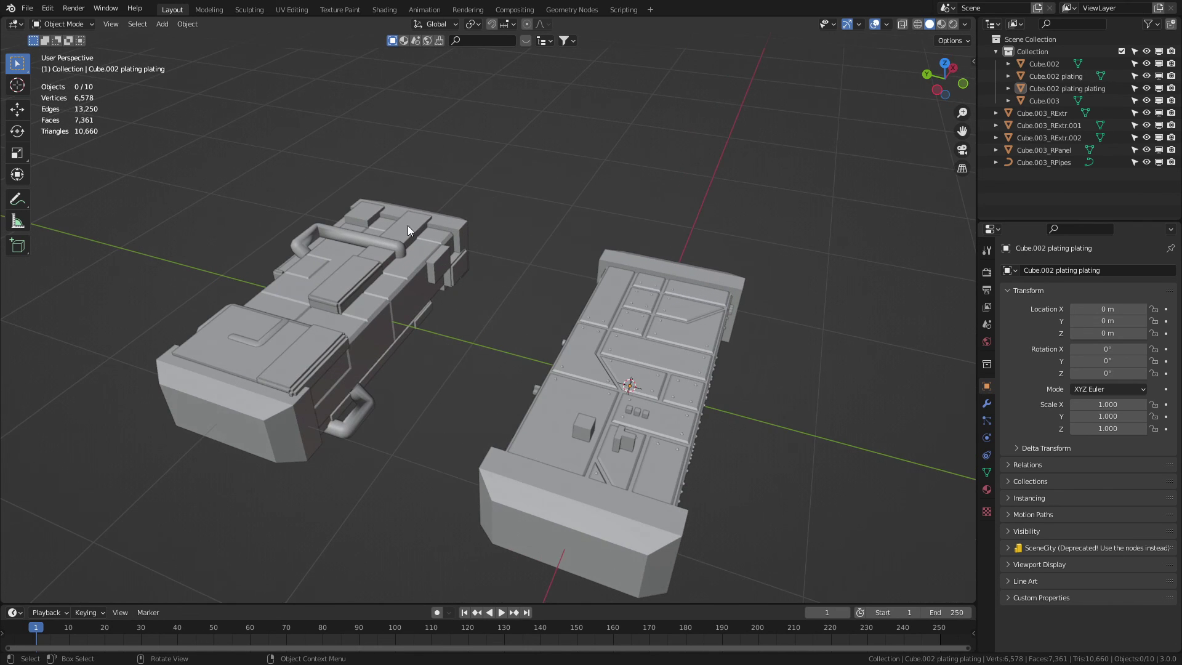